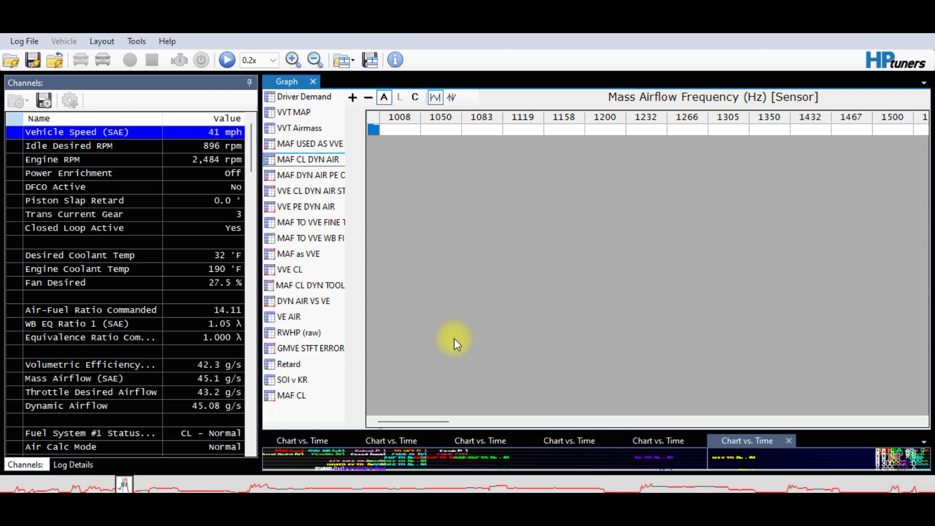
Open the Graphs Layout editor on MAF CL DYN AIR, comparing it with MAF DYN AIR PE OL
{"action": "left_click", "coordinate": [306, 161]}
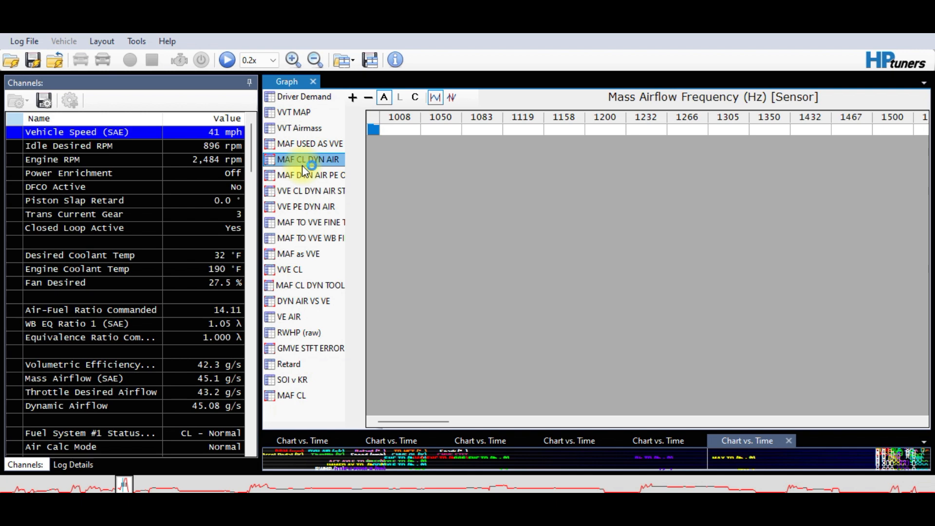
{"action": "right_click", "coordinate": [303, 168]}
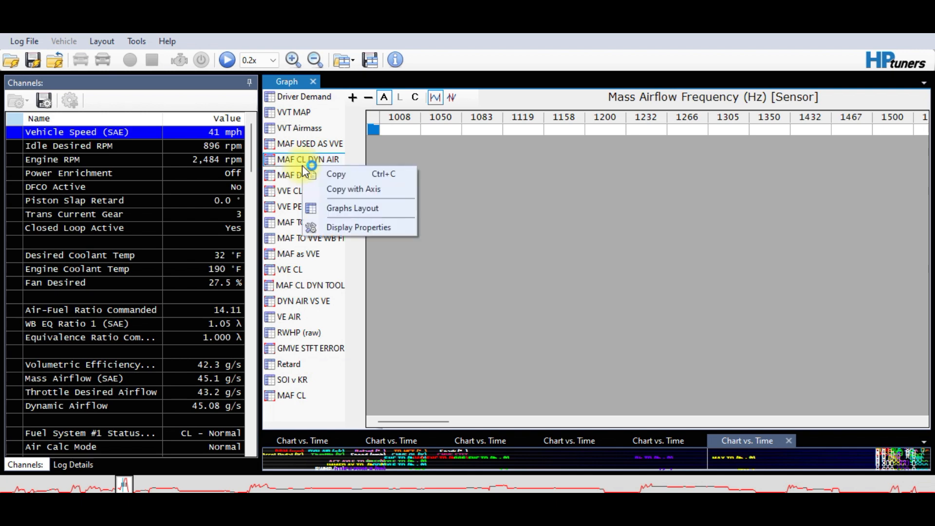
{"action": "left_click", "coordinate": [330, 209]}
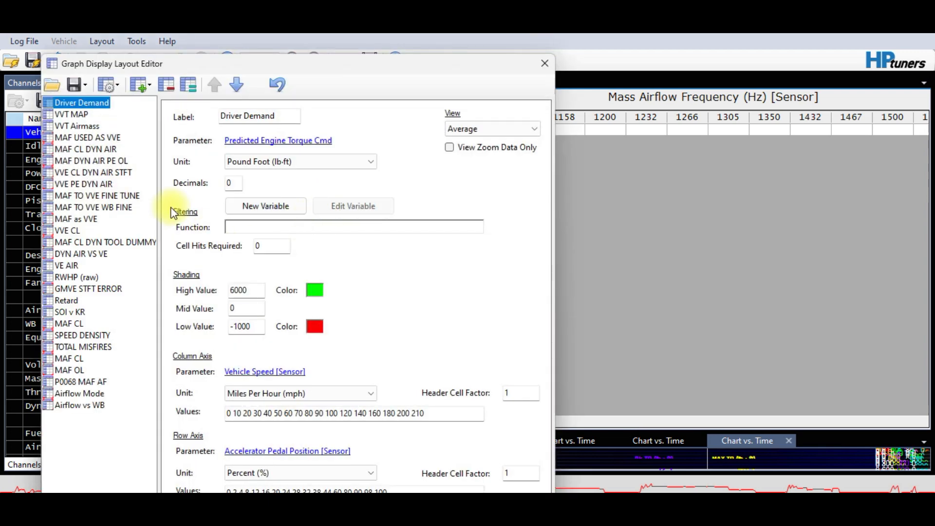
{"action": "left_click", "coordinate": [84, 151]}
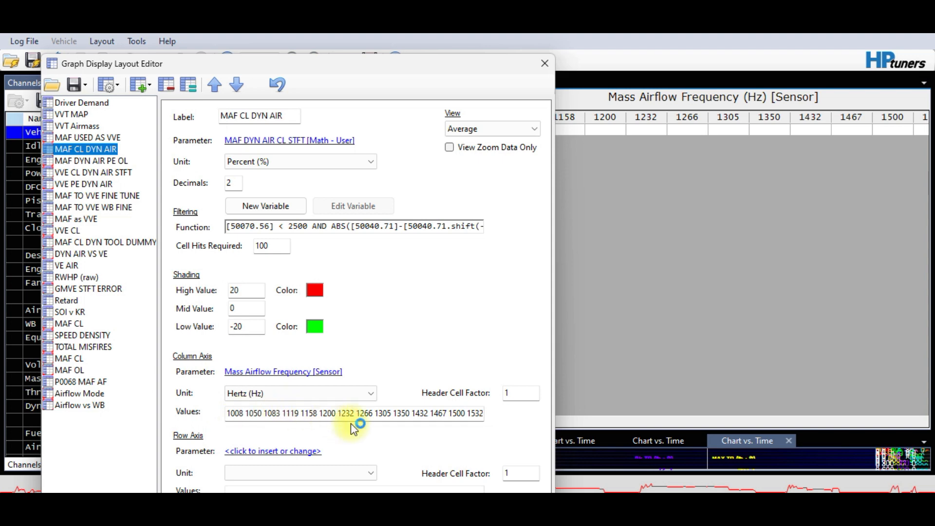
{"action": "left_click", "coordinate": [86, 158]}
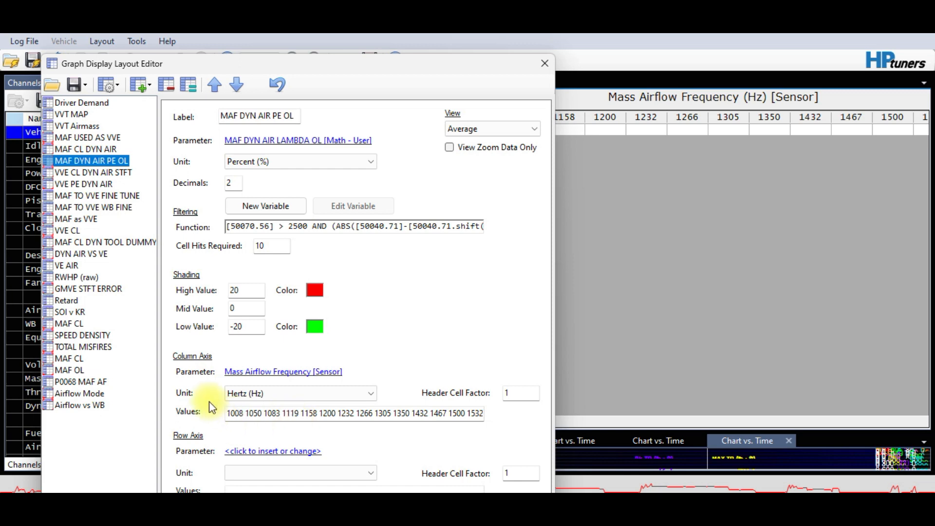
{"action": "left_click", "coordinate": [102, 149]}
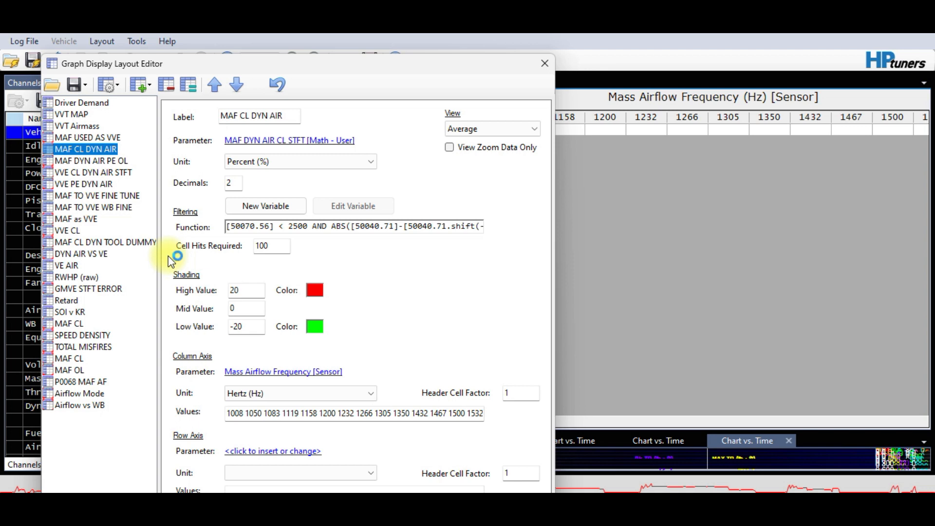
Review the VVE CL DYN AIR STFT and VVE PE DYN AIR histogram layout settings
{"action": "left_click", "coordinate": [92, 174]}
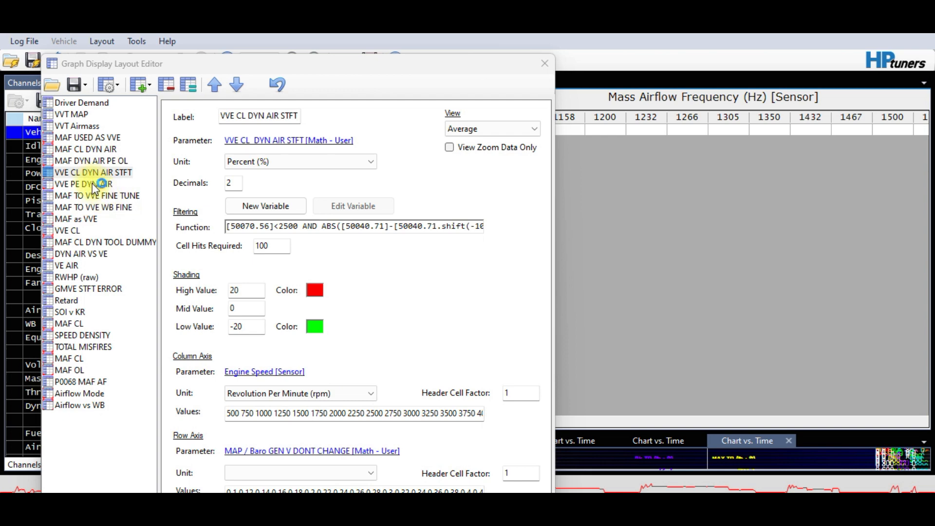
{"action": "left_click", "coordinate": [94, 188]}
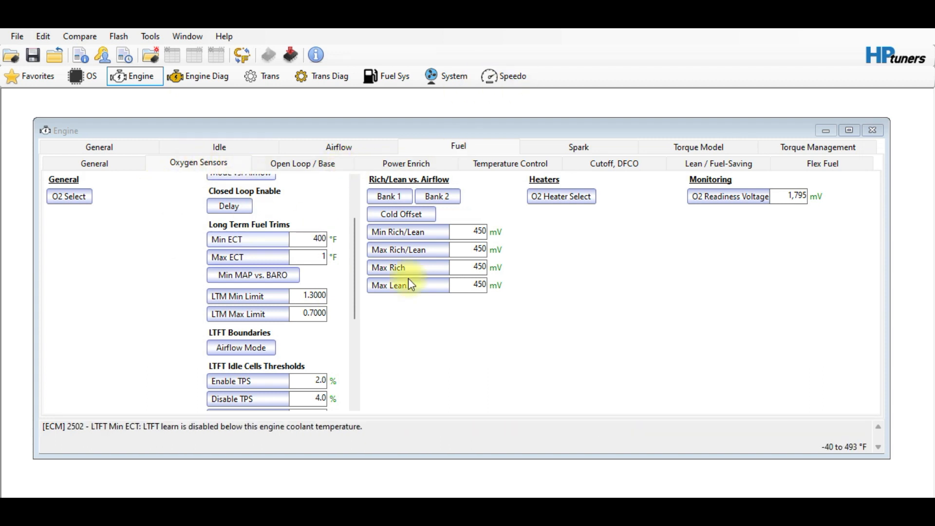
Look up the O2 readiness voltage description in the oxygen sensor settings
{"action": "left_click", "coordinate": [709, 197]}
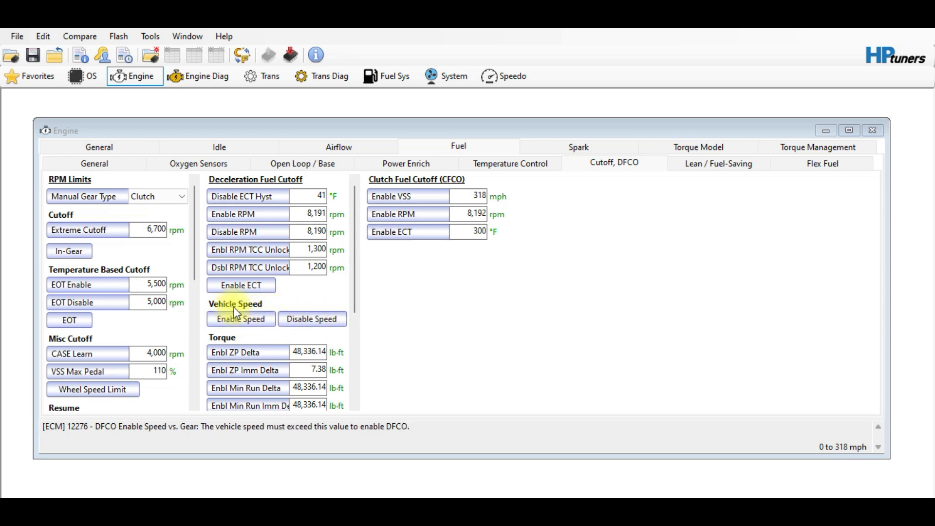
{"action": "left_click", "coordinate": [241, 320]}
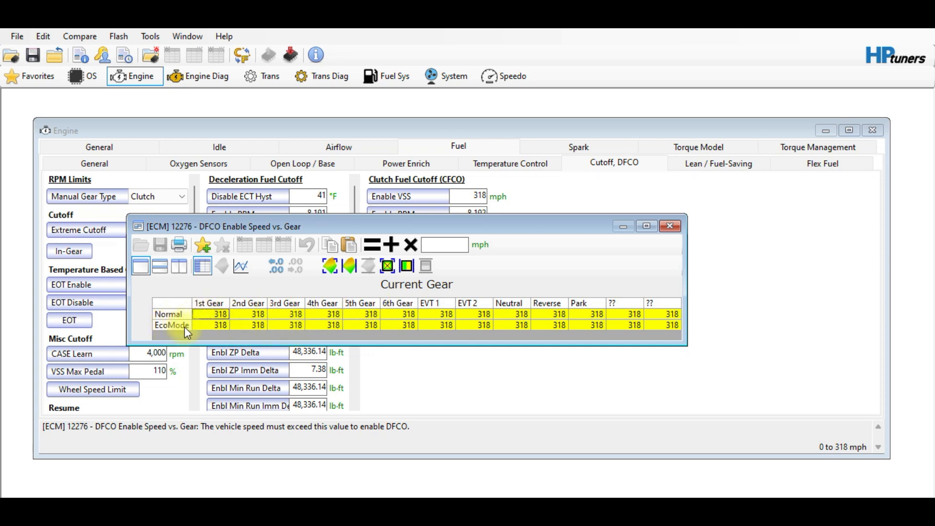
{"action": "left_click", "coordinate": [670, 226]}
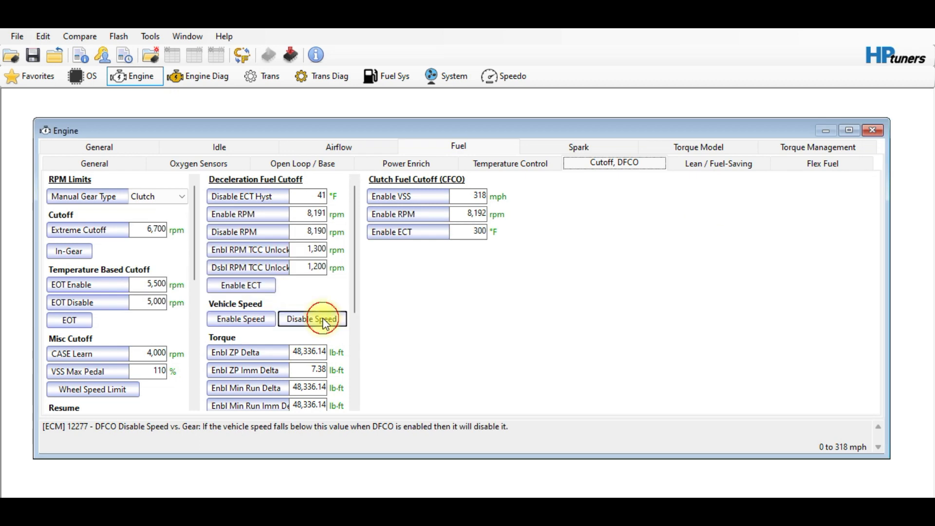
{"action": "left_click", "coordinate": [326, 318]}
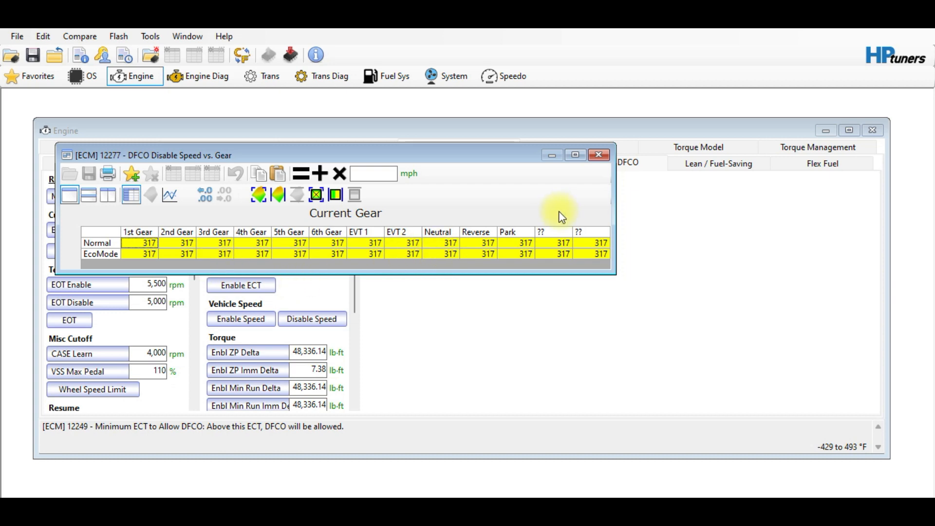
{"action": "left_click", "coordinate": [598, 154]}
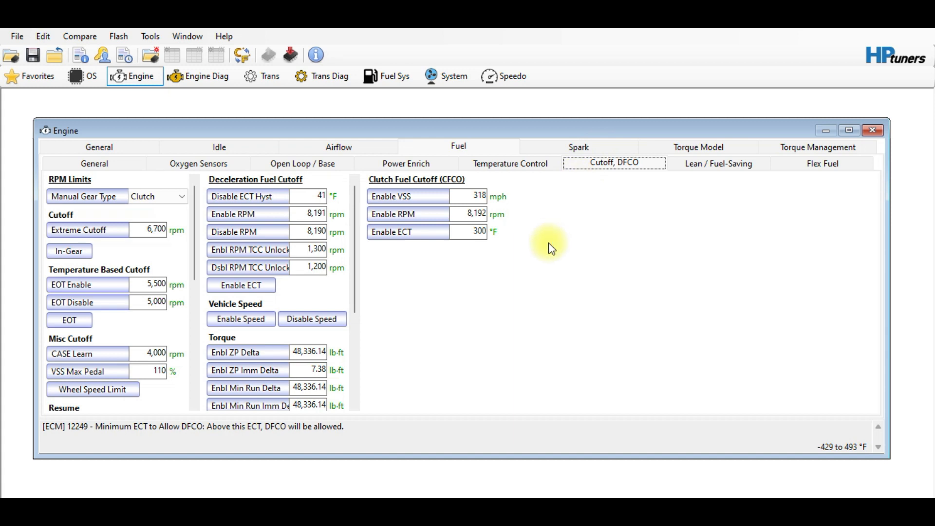
{"action": "left_click", "coordinate": [821, 475]}
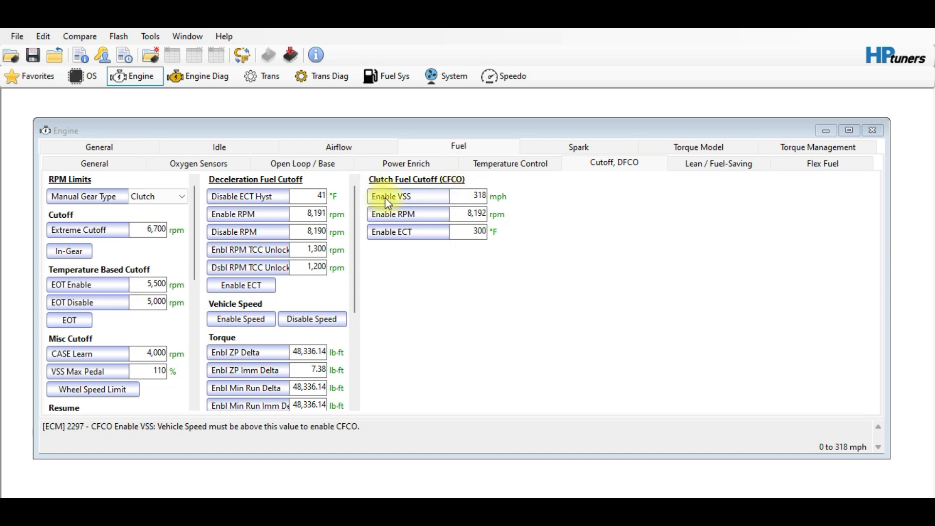
Check the CFCO Enable VSS setting and view the Lean / Fuel-Saving settings
{"action": "left_click", "coordinate": [412, 200]}
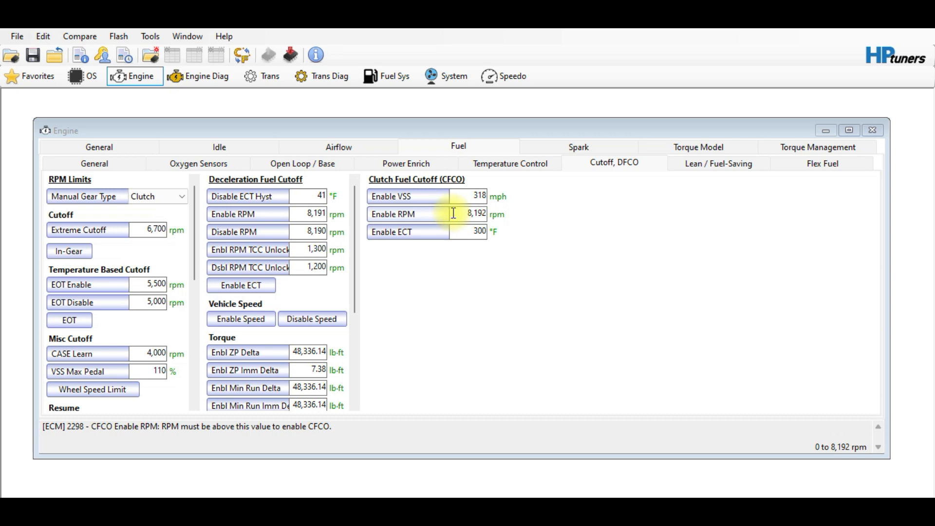
{"action": "left_click", "coordinate": [703, 172]}
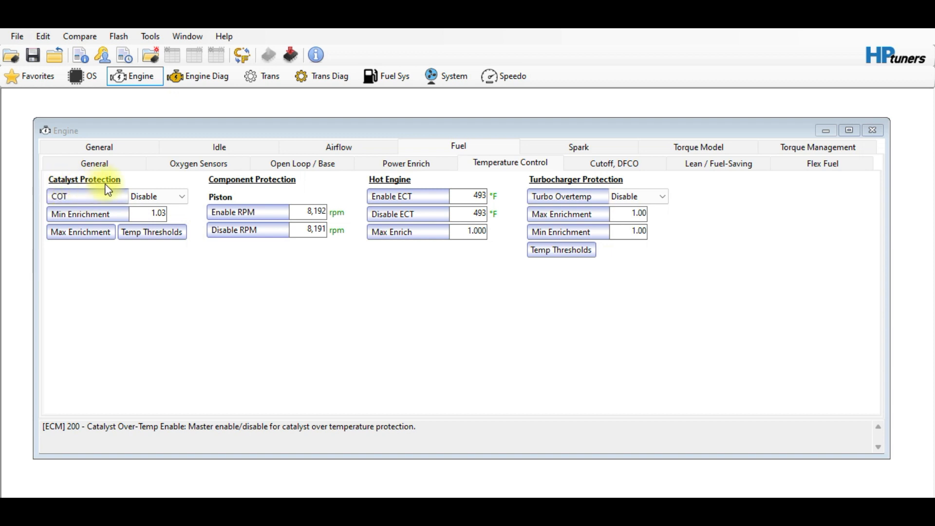
Check the catalyst over-temperature (COT) protection setting, then switch to the Airflow > Dynamic settings
{"action": "left_click", "coordinate": [141, 200]}
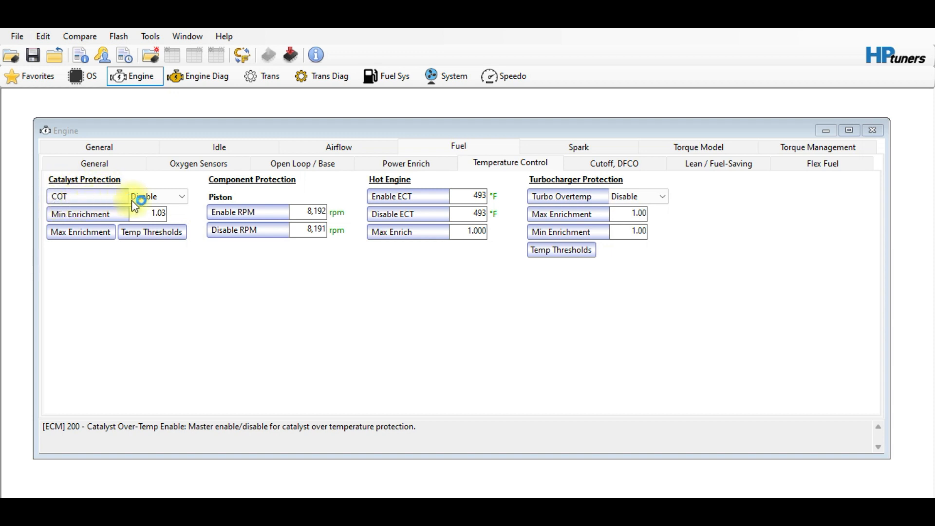
{"action": "left_click", "coordinate": [336, 147]}
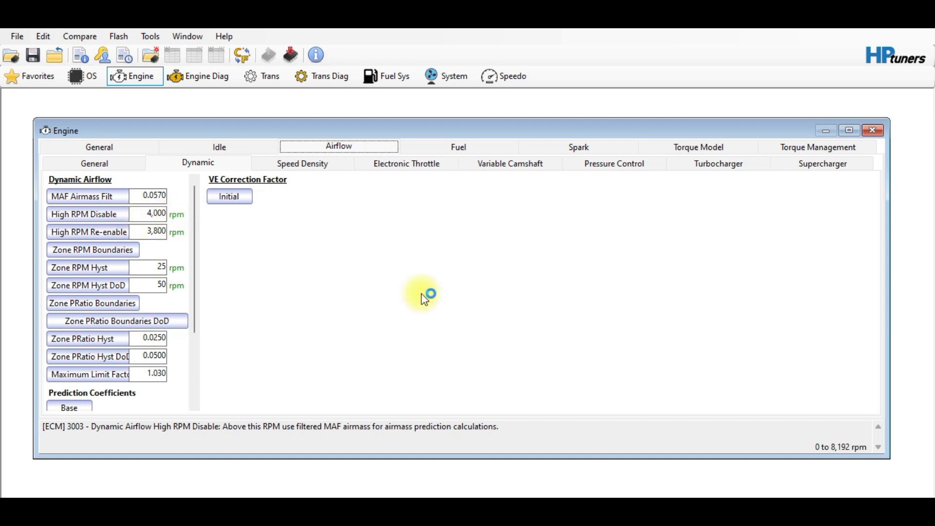
Bring the Engine settings window into focus on its airflow settings
{"action": "left_click", "coordinate": [196, 79]}
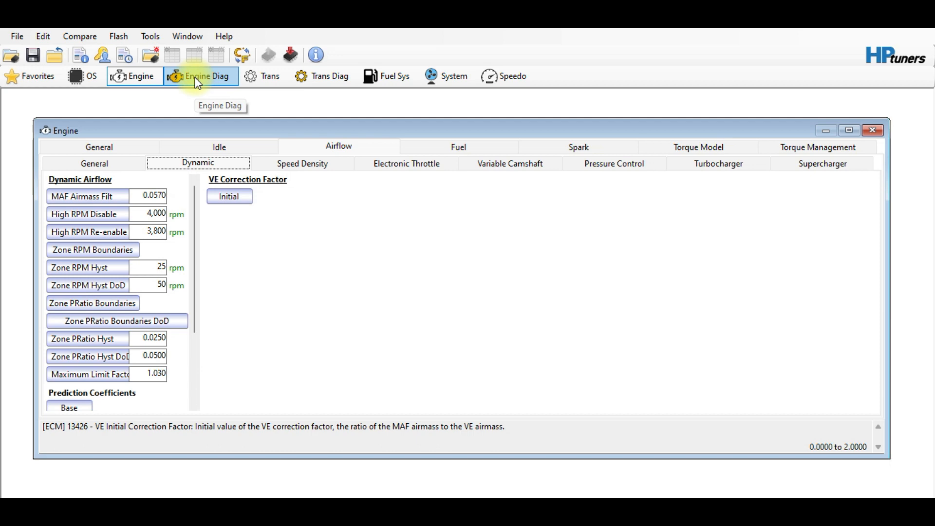
{"action": "left_click", "coordinate": [198, 83]}
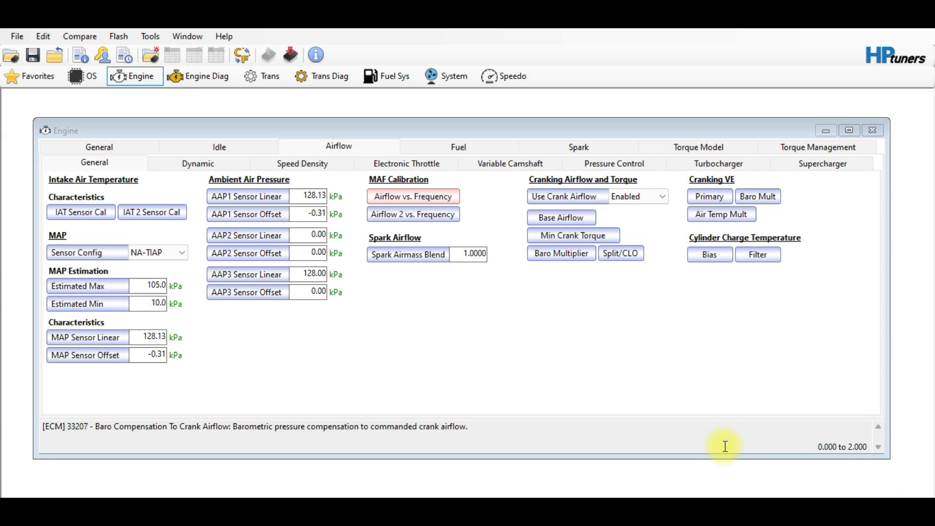
Glance at the scanner log, then return to the editor's Power Enrich Enable Pedal table
{"action": "key", "text": "alt+Tab"}
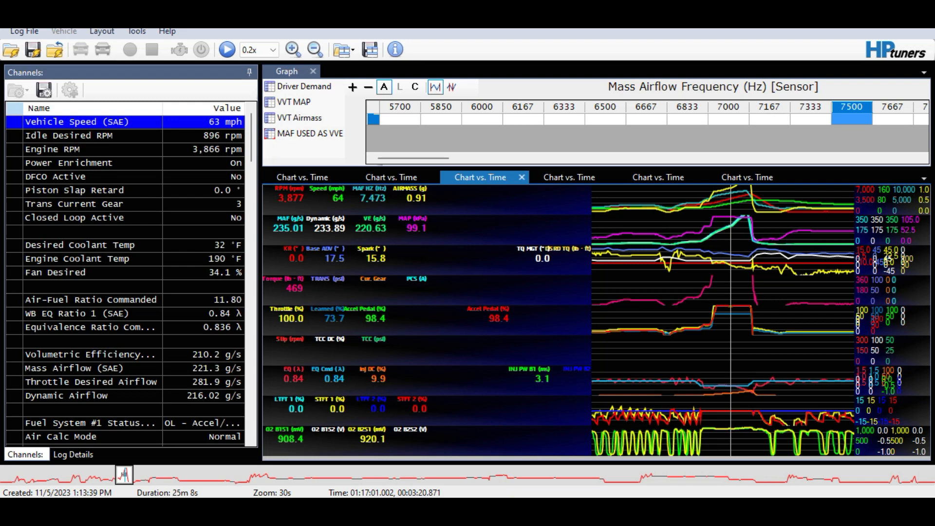
{"action": "key", "text": "alt+Tab"}
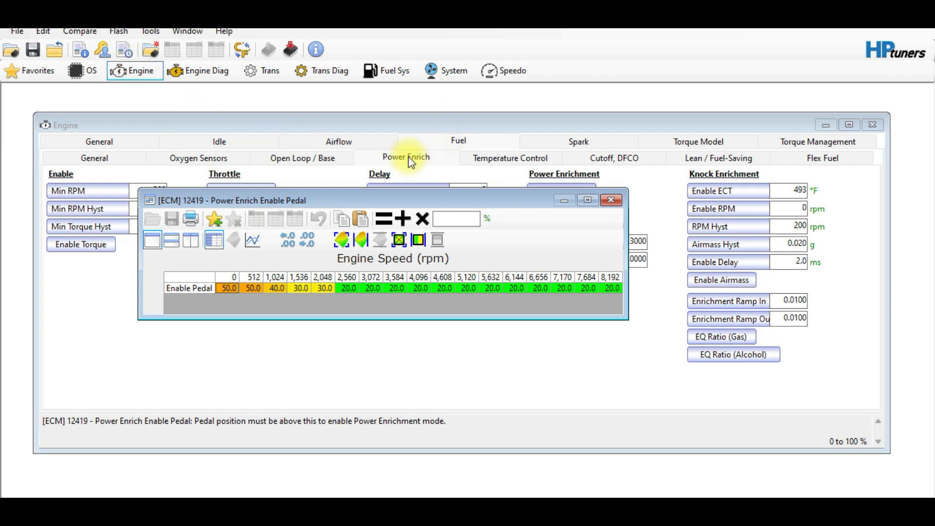
Switch from the Power Enrich Enable Pedal table back to the VCM Scanner log
{"action": "mouse_move", "coordinate": [384, 186]}
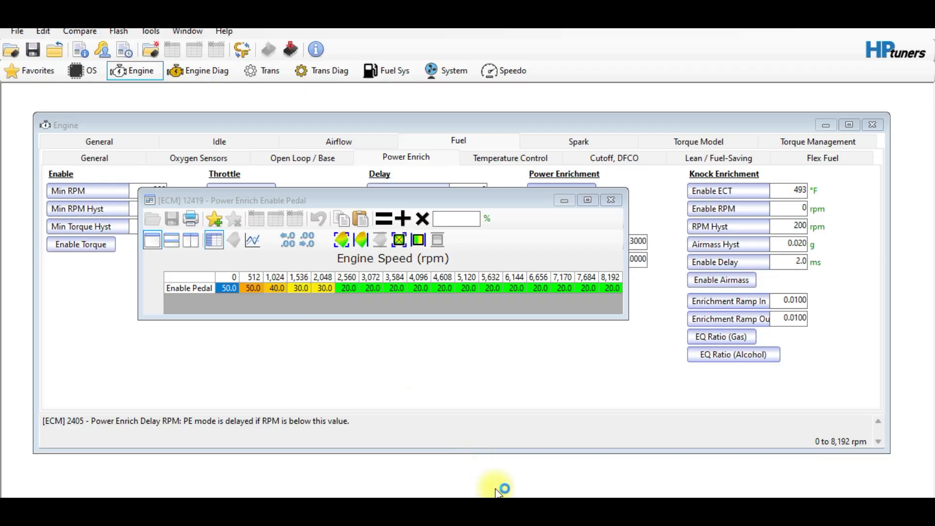
{"action": "left_click", "coordinate": [507, 508]}
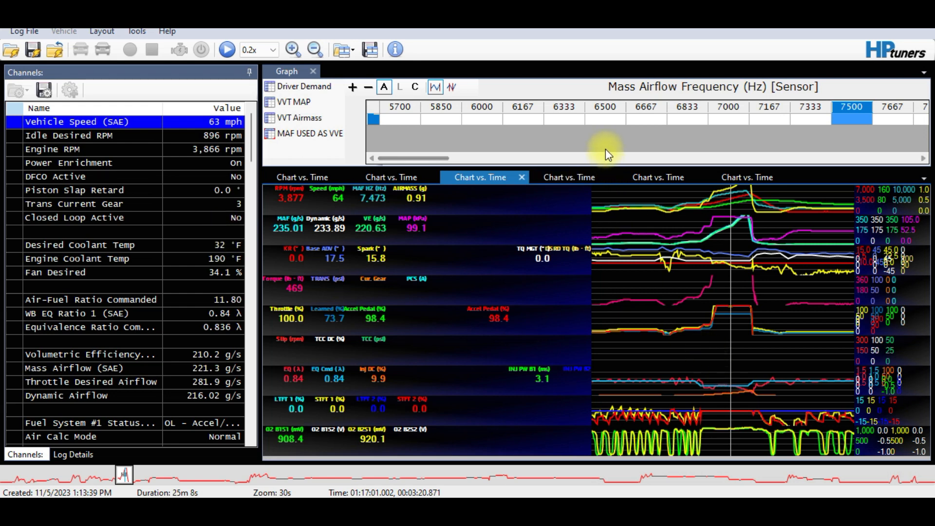
Enlarge the histogram table area and start log playback from the beginning
{"action": "left_click_drag", "start_coordinate": [607, 166], "coordinate": [607, 284]}
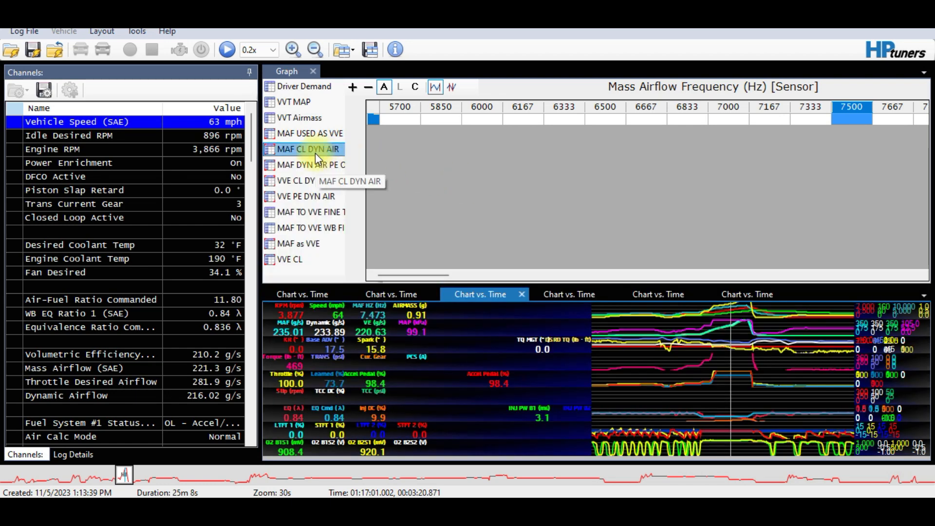
{"action": "left_click_drag", "start_coordinate": [124, 475], "coordinate": [3, 463]}
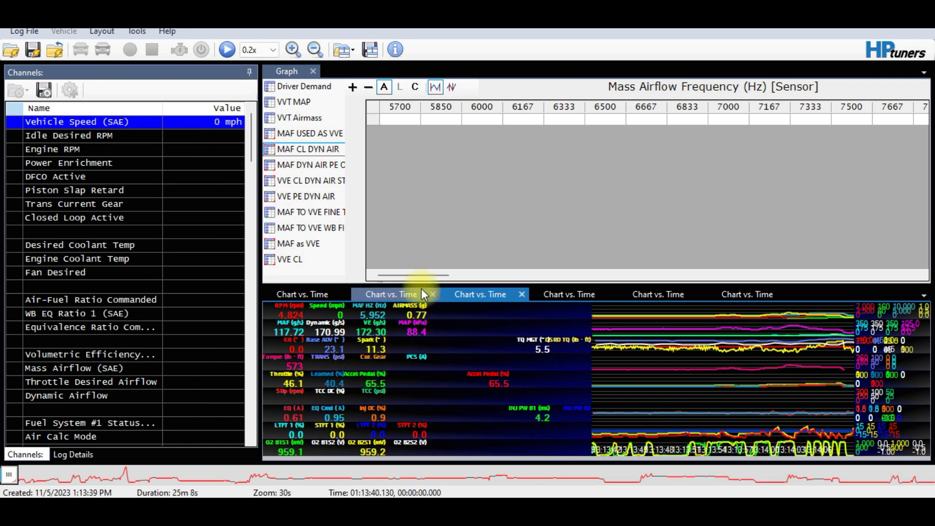
{"action": "left_click", "coordinate": [421, 274]}
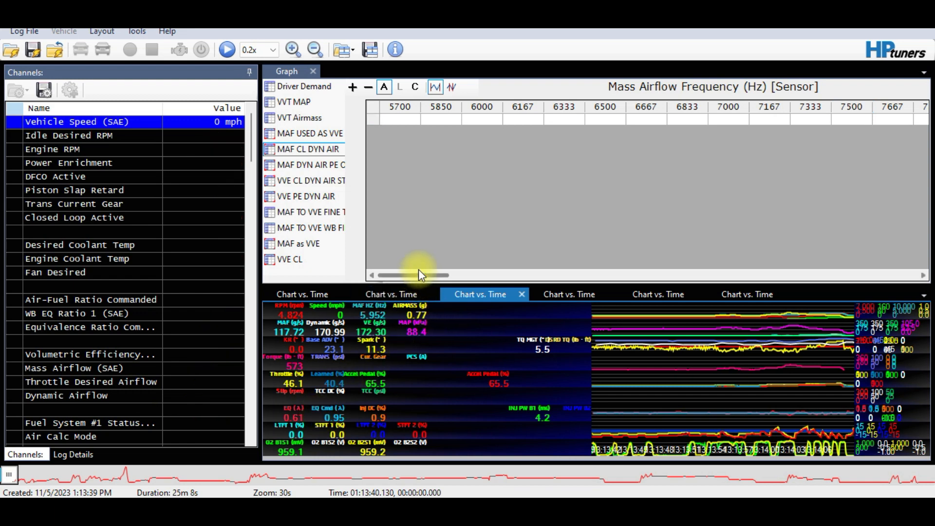
{"action": "left_click", "coordinate": [679, 401]}
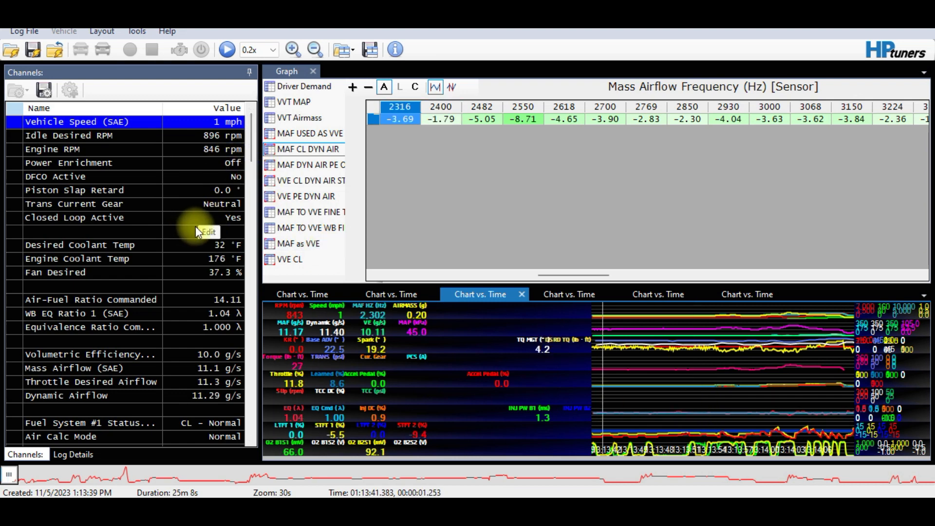
{"action": "left_click", "coordinate": [652, 487]}
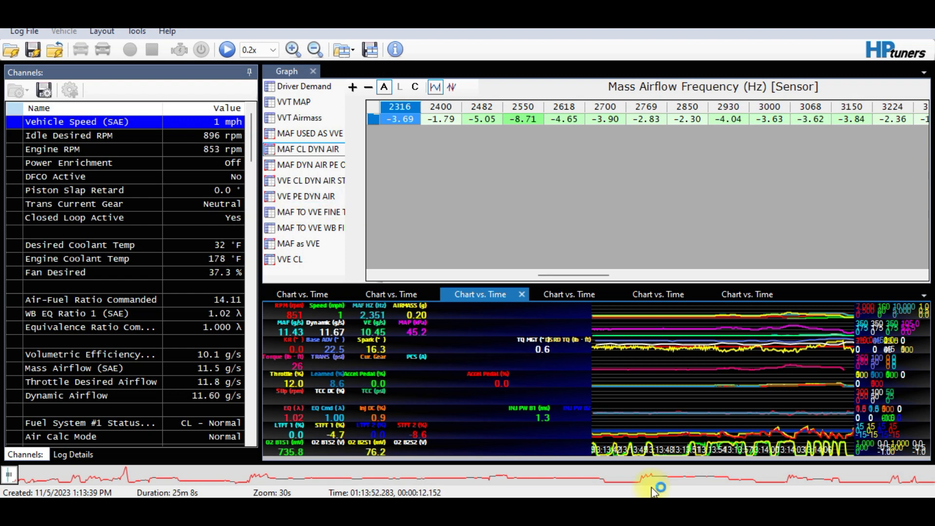
{"action": "left_click", "coordinate": [9, 477]}
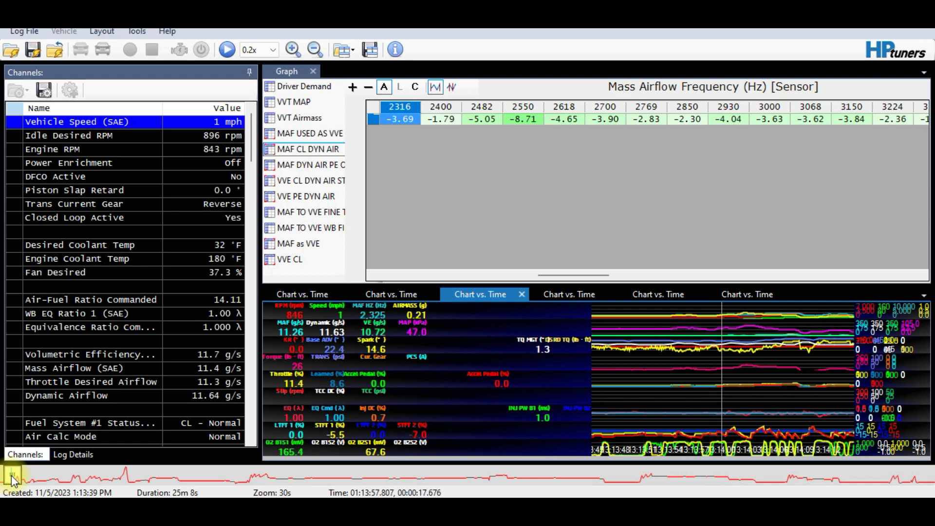
Step through later log data and scroll MAF CL DYN AIR out to 4,562 Hz
{"action": "left_click_drag", "start_coordinate": [13, 476], "coordinate": [119, 486]}
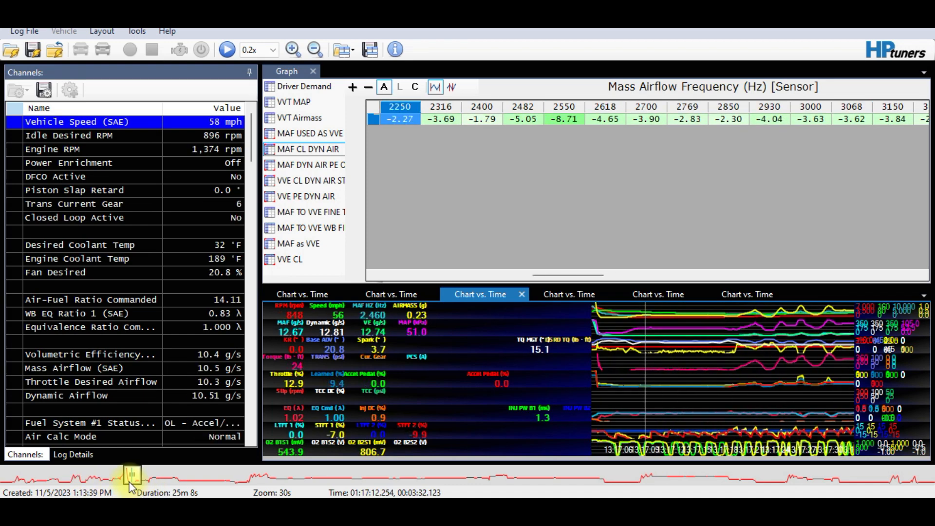
{"action": "left_click_drag", "start_coordinate": [720, 402], "coordinate": [766, 411]}
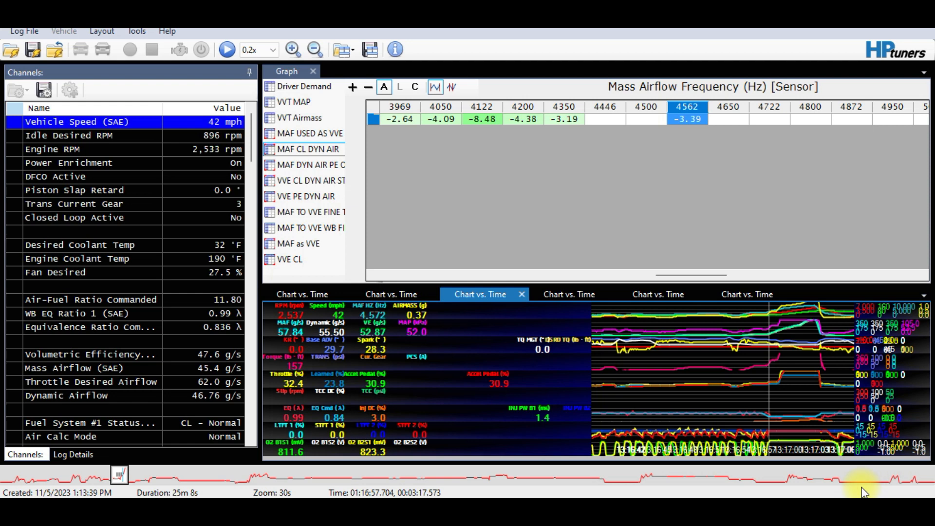
{"action": "left_click_drag", "start_coordinate": [668, 276], "coordinate": [674, 276]}
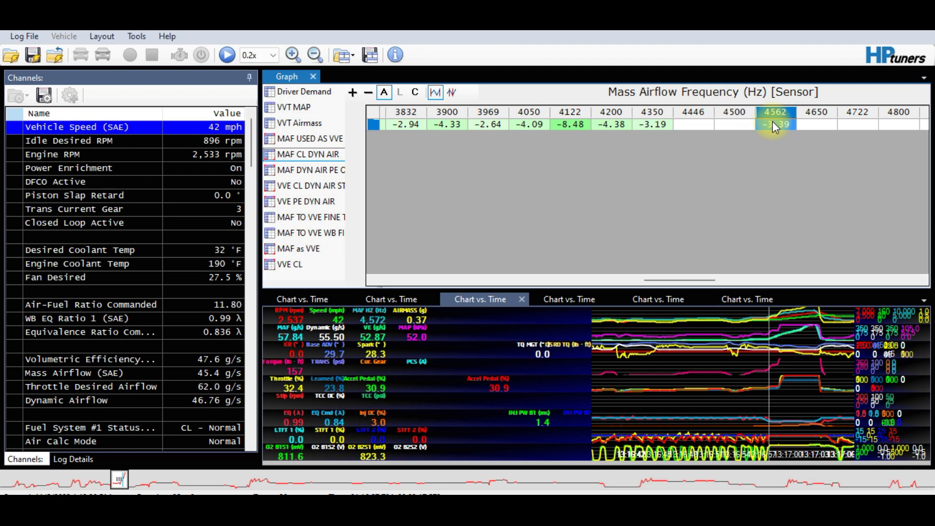
Copy the MAF CL DYN AIR error values spanning 2,169 to 4,562 Hz
{"action": "scroll", "coordinate": [772, 121], "scroll_direction": "left", "scroll_amount": 10}
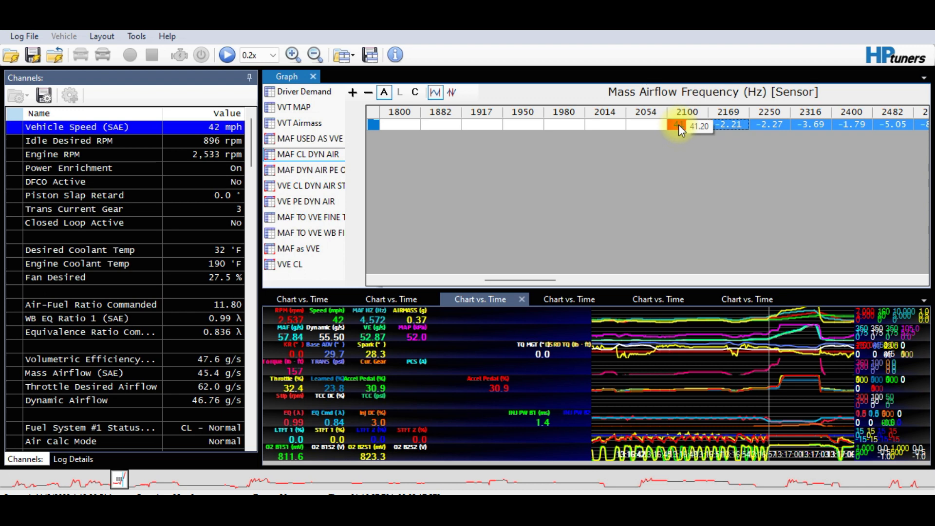
{"action": "right_click", "coordinate": [749, 130]}
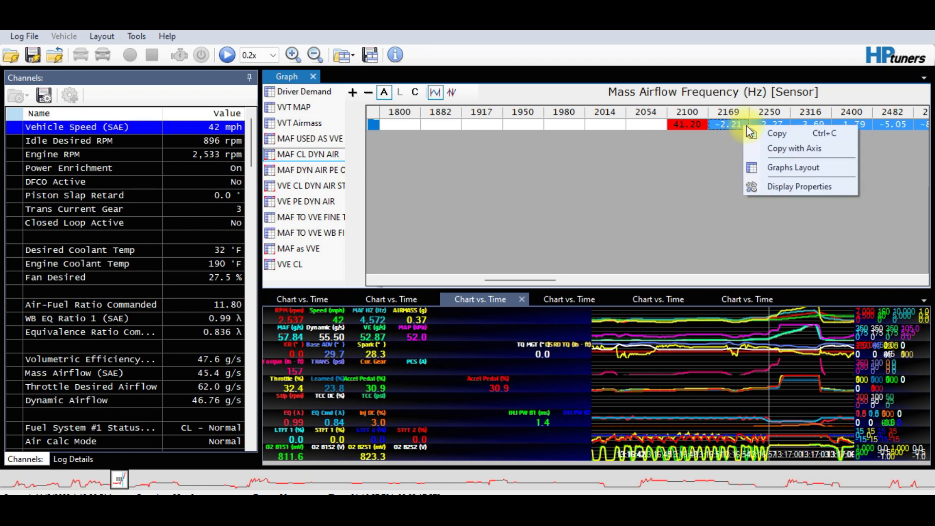
{"action": "left_click", "coordinate": [771, 132]}
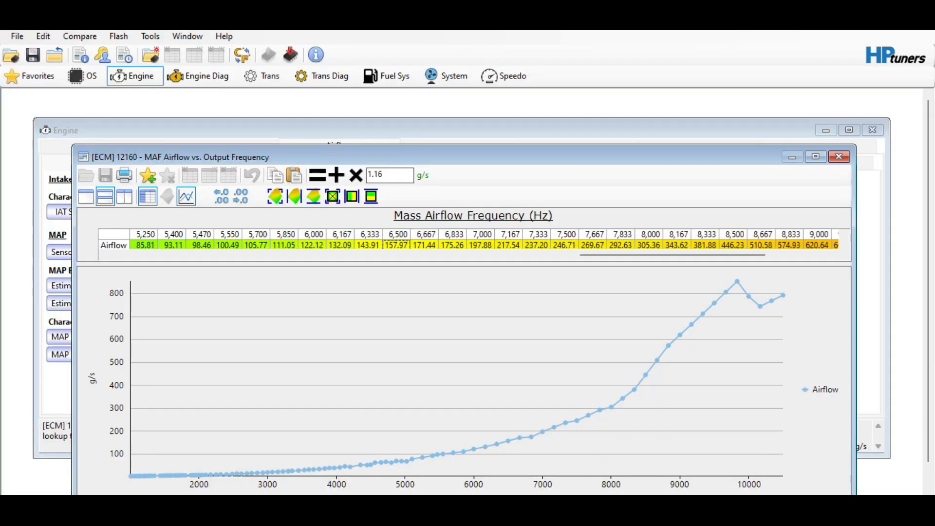
In the Editor, select the MAF Airflow vs. Frequency cells from 2,169 Hz through 4,562 Hz
{"action": "key", "text": "ctrl+Home"}
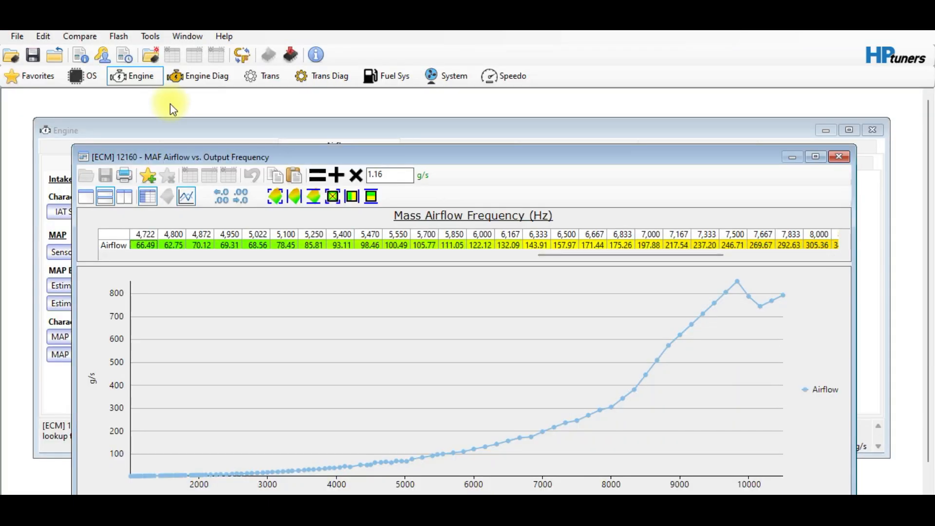
{"action": "left_click_drag", "start_coordinate": [335, 162], "coordinate": [365, 223]}
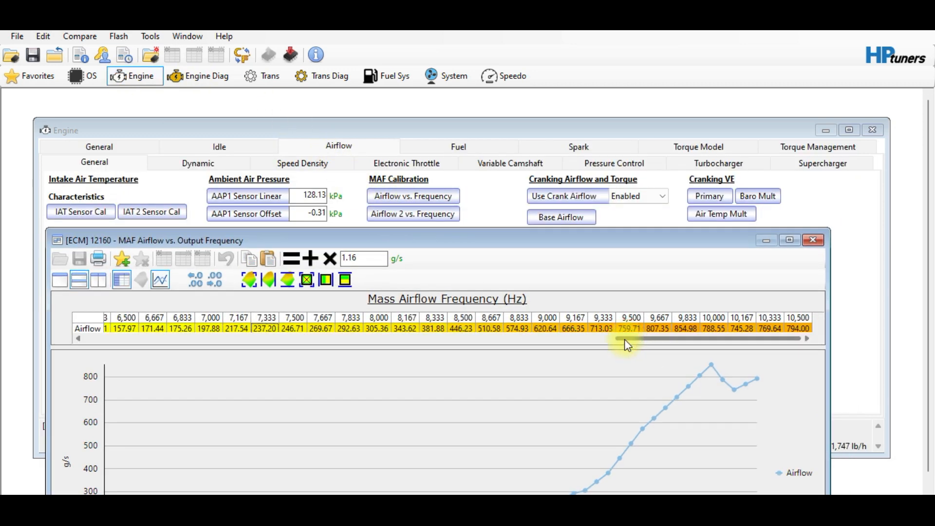
{"action": "left_click_drag", "start_coordinate": [625, 339], "coordinate": [250, 346]}
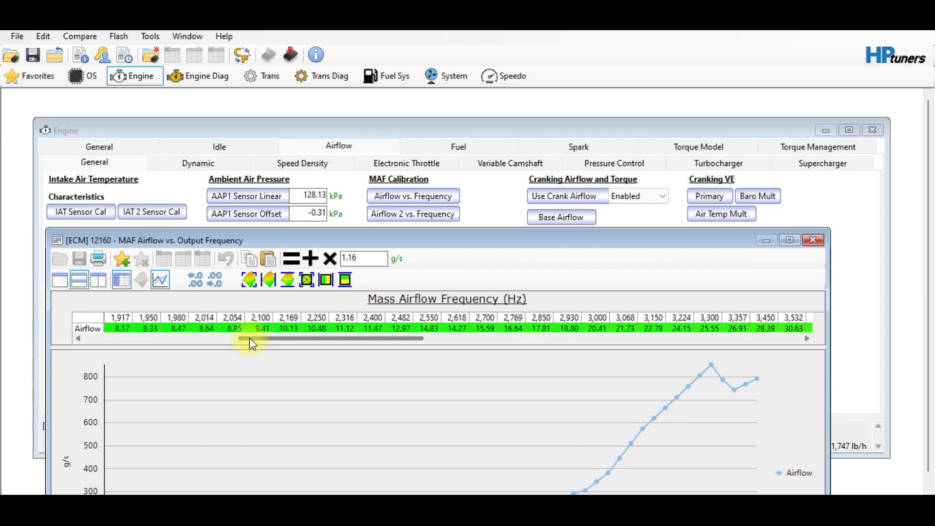
{"action": "left_click", "coordinate": [290, 330]}
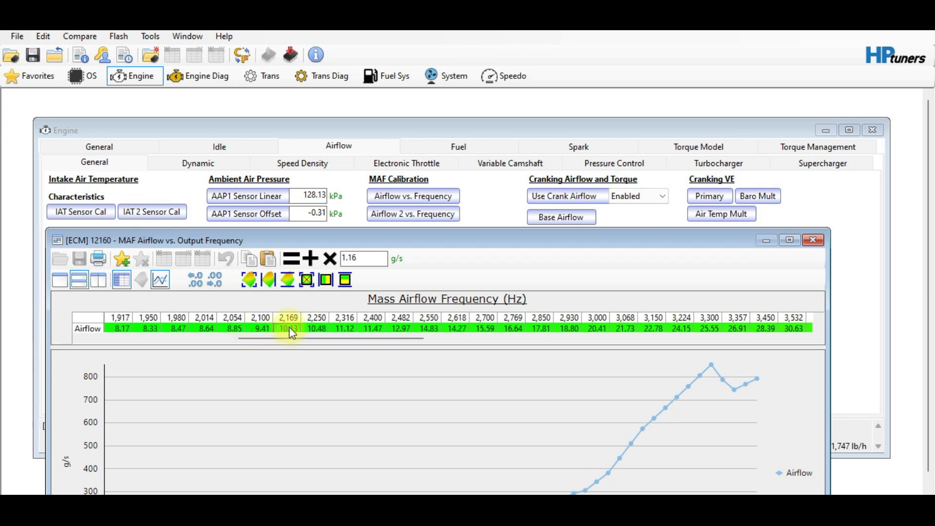
{"action": "key", "text": "shift+Right"}
{"action": "key", "text": "shift+Right"}
{"action": "key", "text": "shift+Right"}
{"action": "key", "text": "shift+Right"}
{"action": "key", "text": "shift+Right"}
{"action": "key", "text": "shift+Right"}
{"action": "key", "text": "shift+Right"}
{"action": "key", "text": "shift+Right"}
{"action": "key", "text": "shift+Right"}
{"action": "key", "text": "shift+Right"}
{"action": "key", "text": "shift+Right"}
{"action": "key", "text": "shift+Right"}
{"action": "key", "text": "shift+Right"}
{"action": "key", "text": "shift+Right"}
{"action": "key", "text": "shift+Right"}
{"action": "key", "text": "shift+Right"}
{"action": "key", "text": "shift+Right"}
{"action": "key", "text": "shift+Right"}
{"action": "key", "text": "shift+Right"}
{"action": "key", "text": "shift+Right"}
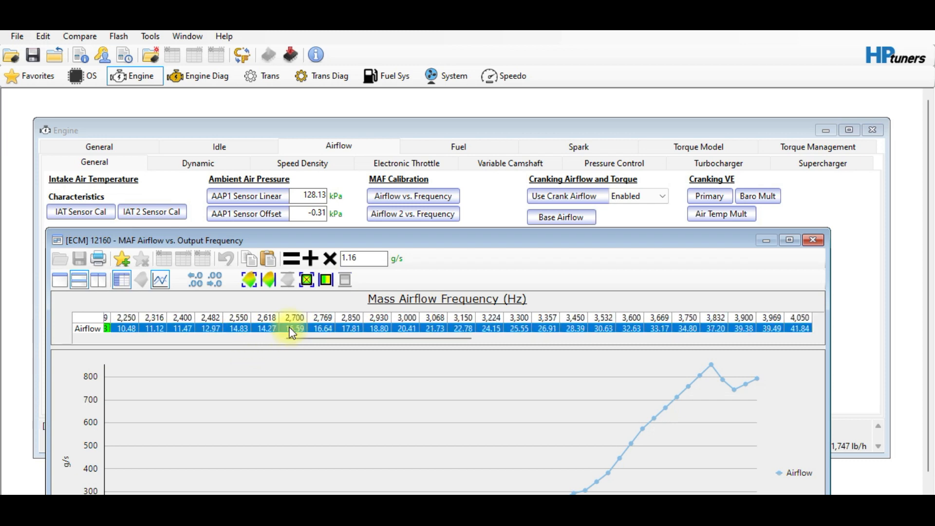
{"action": "key", "text": "shift+Right"}
{"action": "key", "text": "shift+Right"}
{"action": "key", "text": "shift+Right"}
{"action": "key", "text": "shift+Right"}
{"action": "key", "text": "shift+Right"}
{"action": "key", "text": "shift+Right"}
{"action": "key", "text": "shift+Left"}
{"action": "key", "text": "shift+Left"}
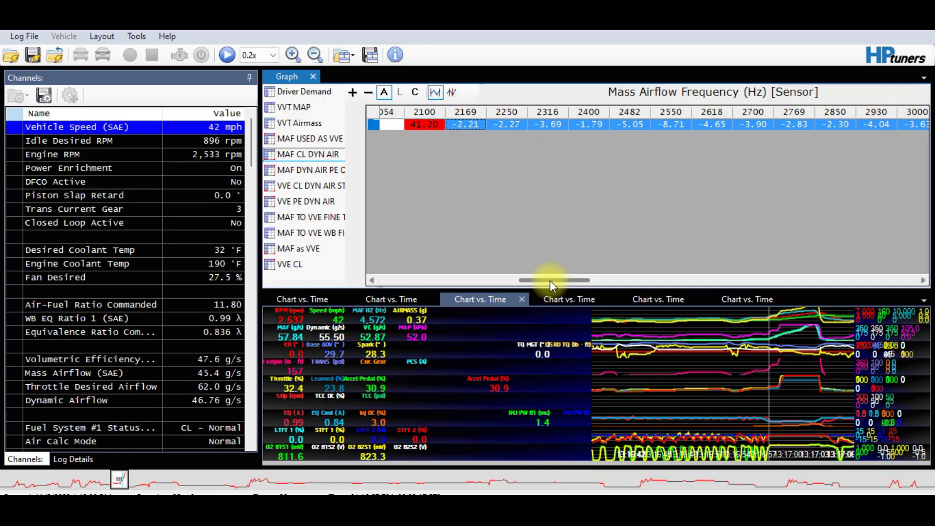
Apply Paste Special Multiply by % - Half to the selected airflow cells
{"action": "left_click_drag", "start_coordinate": [550, 280], "coordinate": [693, 287]}
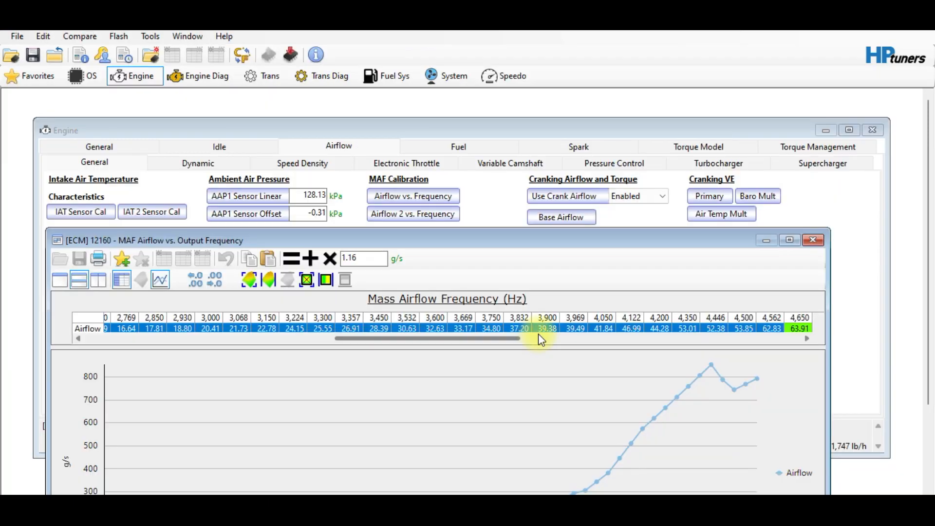
{"action": "mouse_move", "coordinate": [466, 337]}
{"action": "left_mouse_down"}
{"action": "mouse_move", "coordinate": [354, 342]}
{"action": "mouse_move", "coordinate": [416, 334]}
{"action": "mouse_move", "coordinate": [475, 345]}
{"action": "left_mouse_up"}
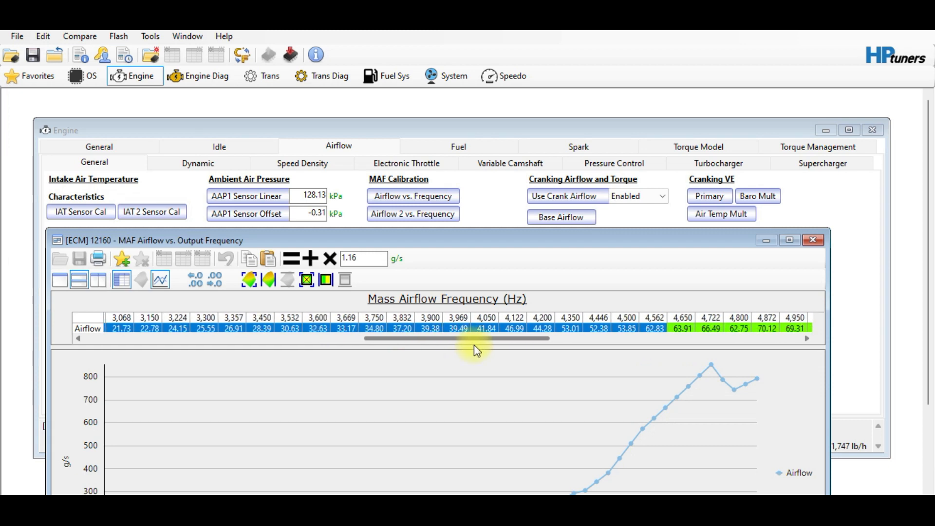
{"action": "left_click", "coordinate": [447, 323]}
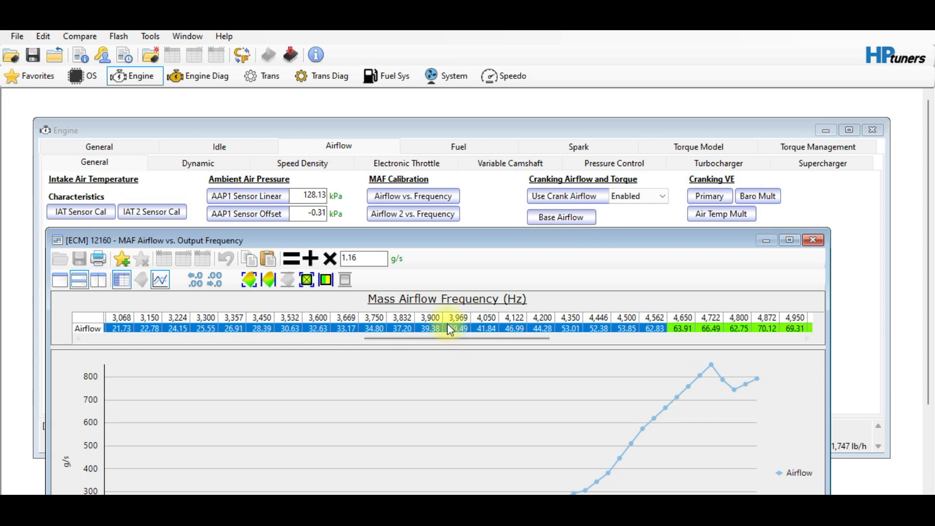
{"action": "right_click", "coordinate": [447, 323]}
{"action": "mouse_move", "coordinate": [528, 377]}
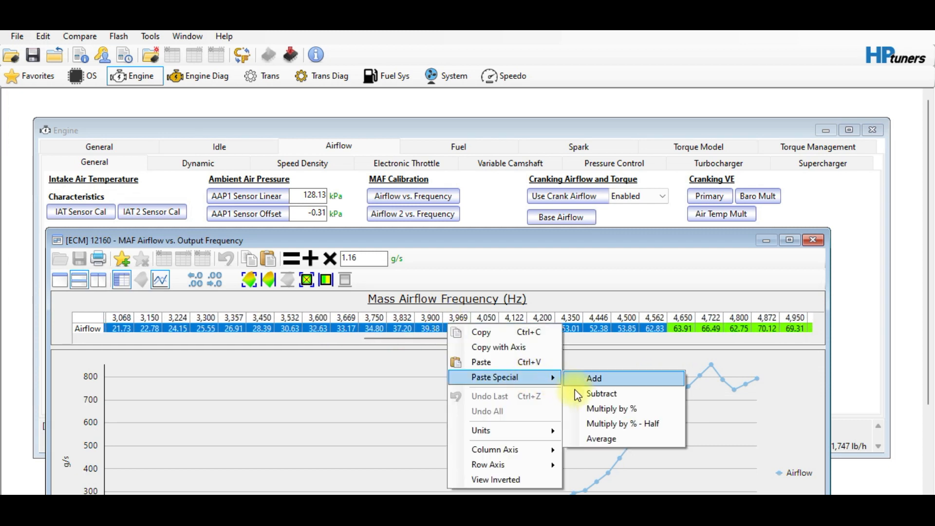
{"action": "left_click", "coordinate": [599, 425]}
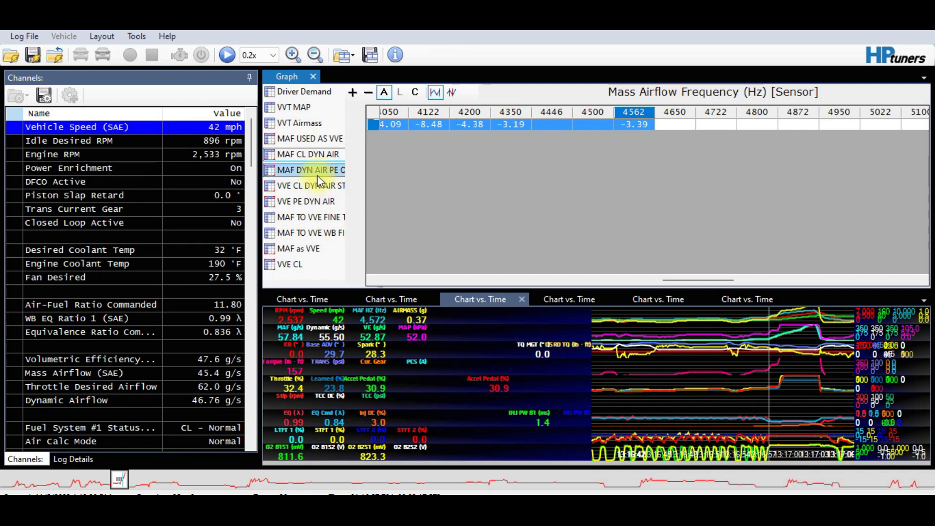
Copy the MAF DYN AIR PE histogram error values from 4650 Hz through 8167 Hz
{"action": "left_click", "coordinate": [314, 170]}
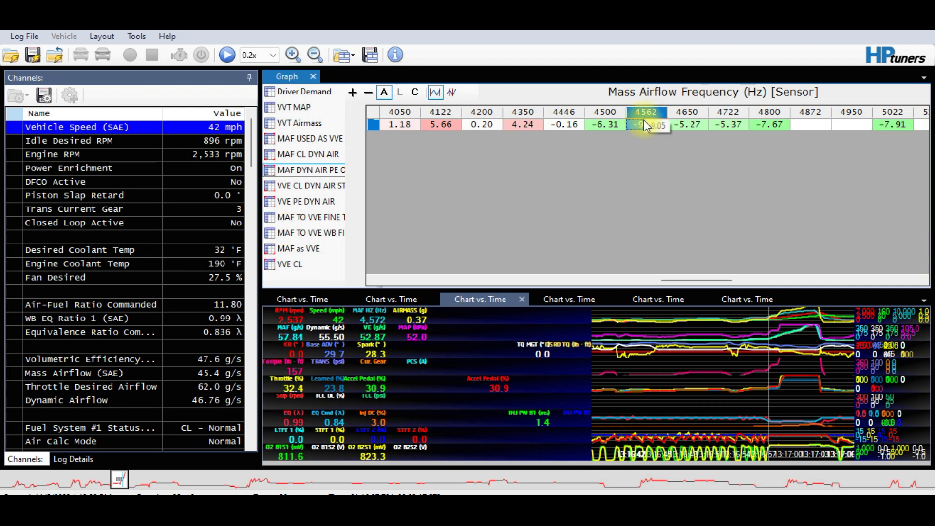
{"action": "left_click", "coordinate": [682, 126]}
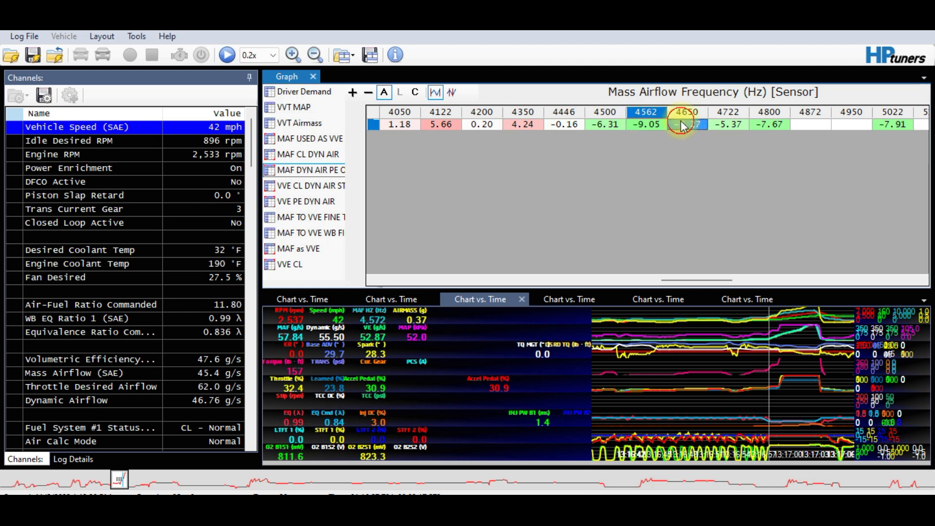
{"action": "key", "text": "Right"}
{"action": "key", "text": "Right"}
{"action": "key", "text": "Right"}
{"action": "key", "text": "Right"}
{"action": "key", "text": "Right"}
{"action": "key", "text": "Right"}
{"action": "key", "text": "Right"}
{"action": "key", "text": "Right"}
{"action": "key", "text": "Right"}
{"action": "key", "text": "Right"}
{"action": "key", "text": "Right"}
{"action": "key", "text": "Right"}
{"action": "key", "text": "Right"}
{"action": "key", "text": "Right"}
{"action": "key", "text": "Right"}
{"action": "key", "text": "Right"}
{"action": "key", "text": "Right"}
{"action": "key", "text": "Right"}
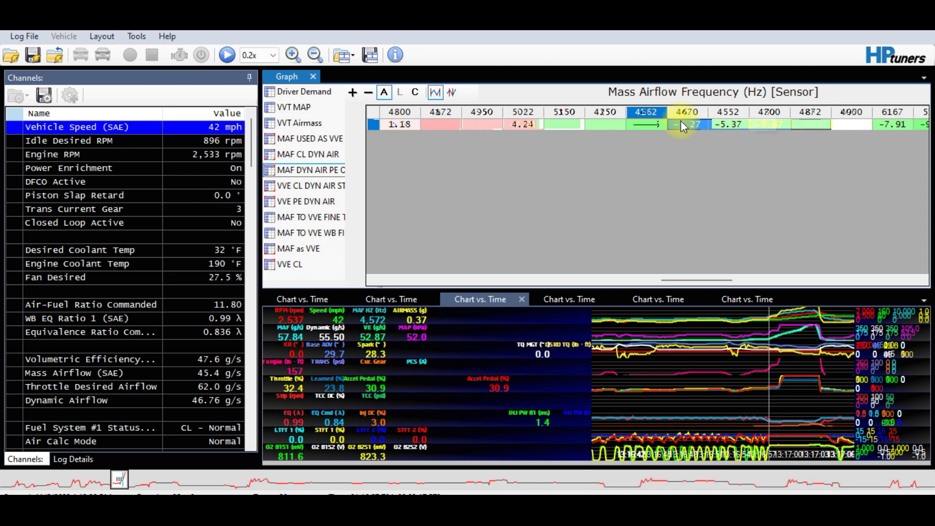
{"action": "key", "text": "shift+Right"}
{"action": "key", "text": "shift+Right"}
{"action": "key", "text": "shift+Right"}
{"action": "key", "text": "shift+Right"}
{"action": "key", "text": "shift+Right"}
{"action": "key", "text": "shift+Right"}
{"action": "key", "text": "shift+Right"}
{"action": "key", "text": "shift+Right"}
{"action": "key", "text": "shift+Right"}
{"action": "key", "text": "shift+Right"}
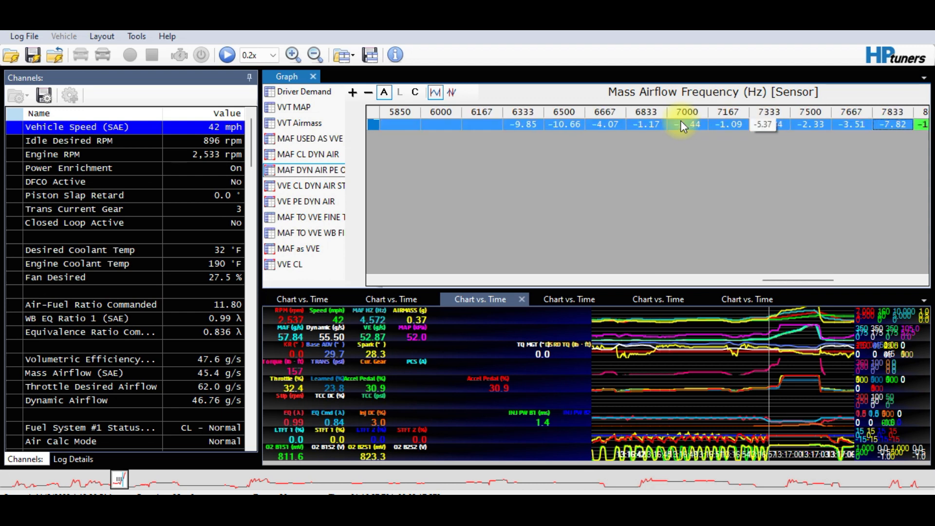
{"action": "right_click", "coordinate": [680, 120]}
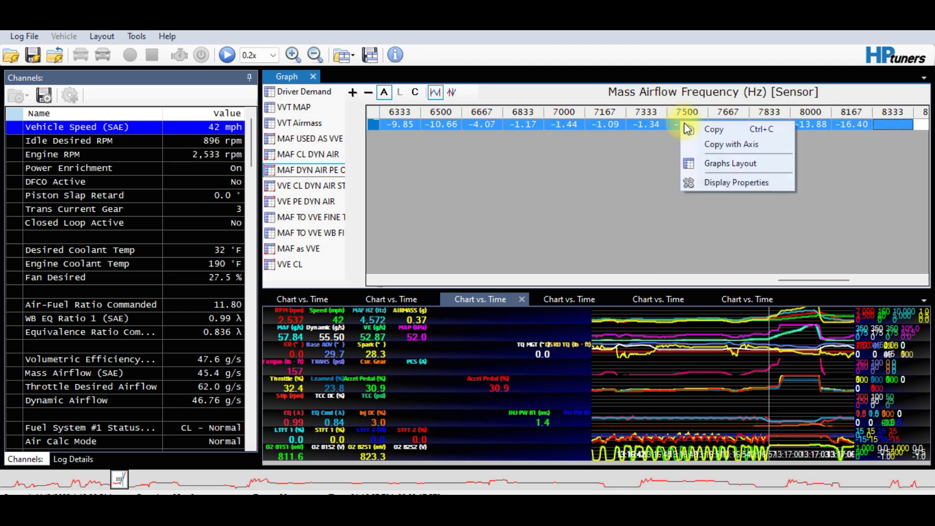
{"action": "left_click", "coordinate": [708, 131]}
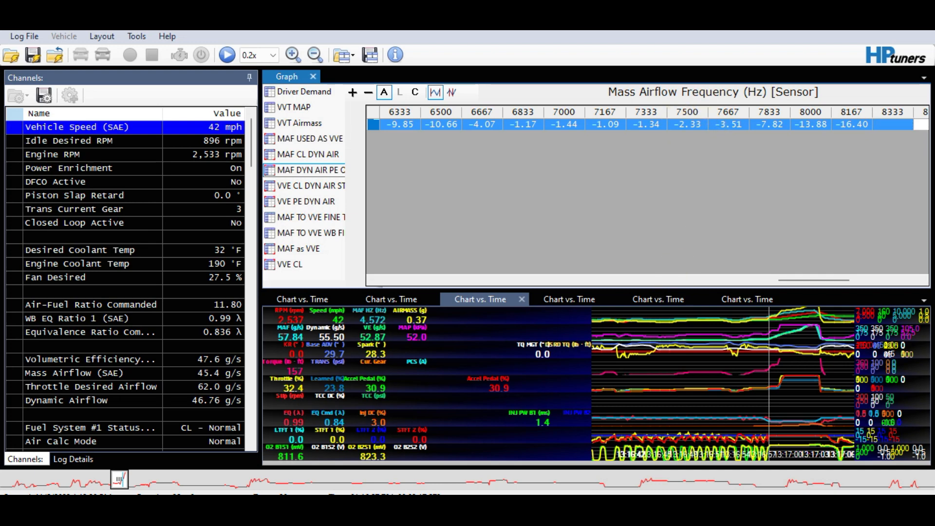
{"action": "left_click", "coordinate": [480, 510]}
Multiply airflow cells from 4,650 Hz to the row's end by % - Half of the power-enrichment errors
{"action": "left_click", "coordinate": [687, 309]}
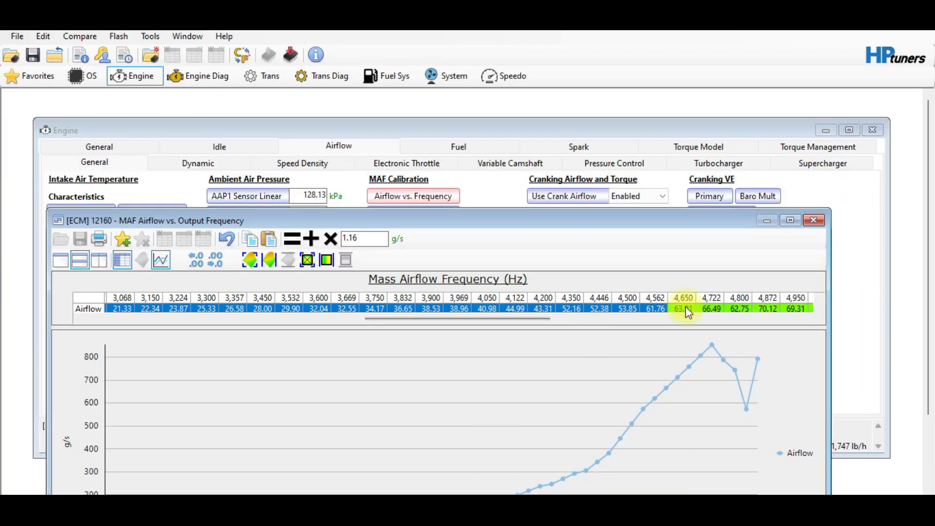
{"action": "key", "text": "ctrl+a"}
{"action": "right_click", "coordinate": [686, 310]}
{"action": "mouse_move", "coordinate": [739, 365]}
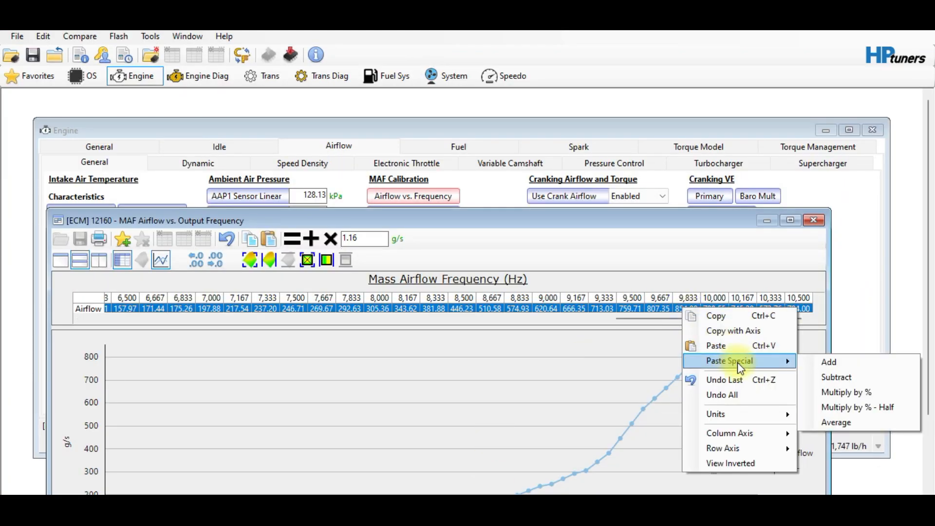
{"action": "left_click", "coordinate": [826, 408]}
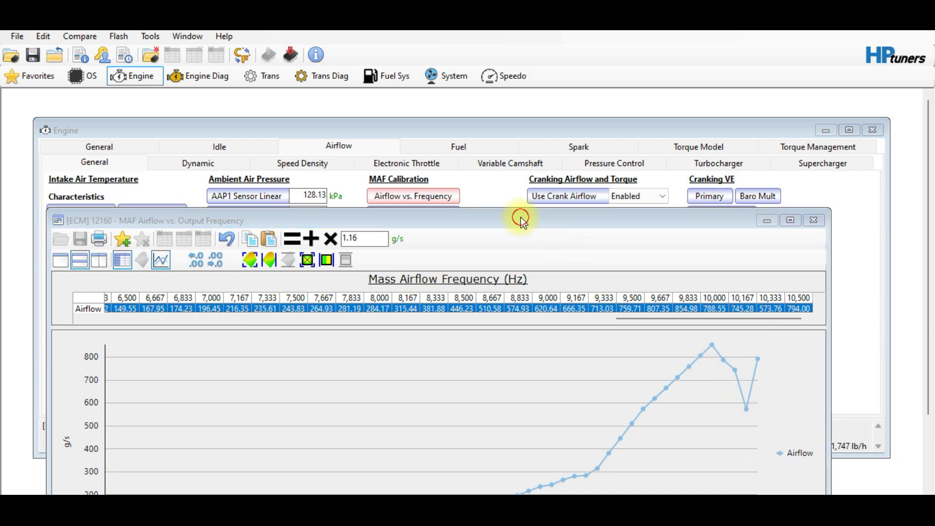
{"action": "left_click_drag", "start_coordinate": [520, 218], "coordinate": [507, 145]}
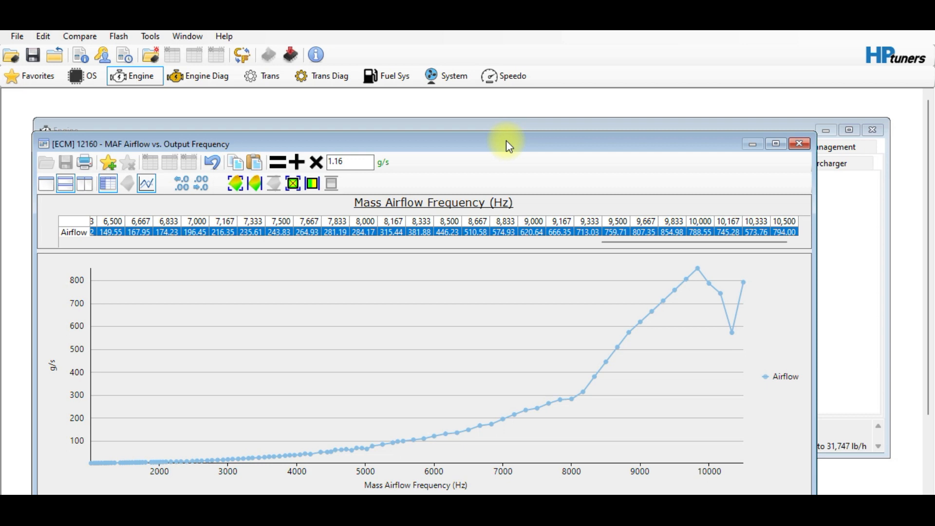
{"action": "left_click", "coordinate": [560, 230]}
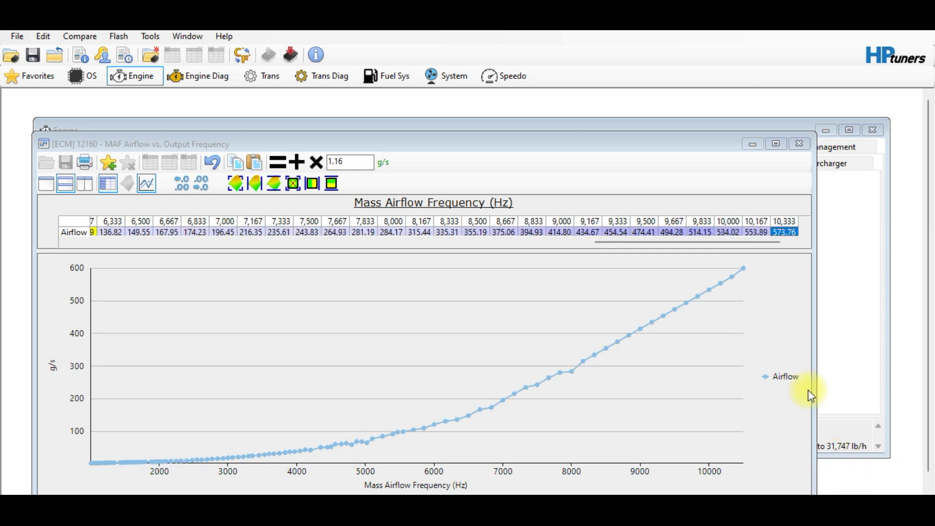
Smooth the whole Airflow row (8,000 Hz becomes 291.24 g/s), then bring the Scanner log forward
{"action": "left_click", "coordinate": [676, 310]}
{"action": "left_click", "coordinate": [641, 327]}
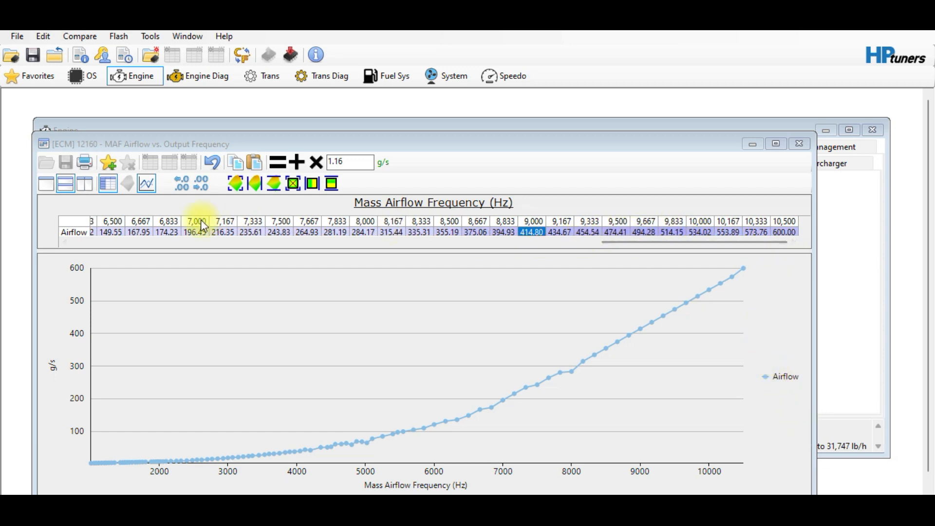
{"action": "left_click", "coordinate": [75, 221]}
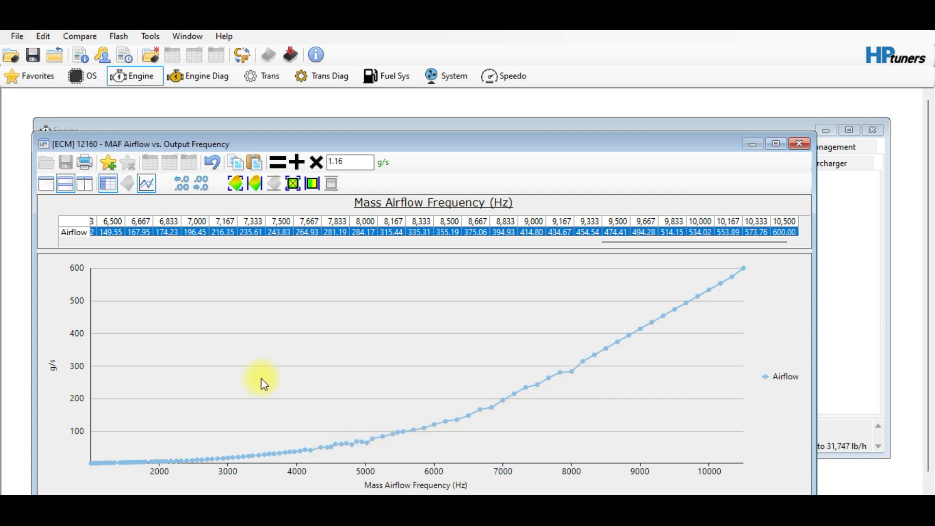
{"action": "left_click", "coordinate": [234, 187]}
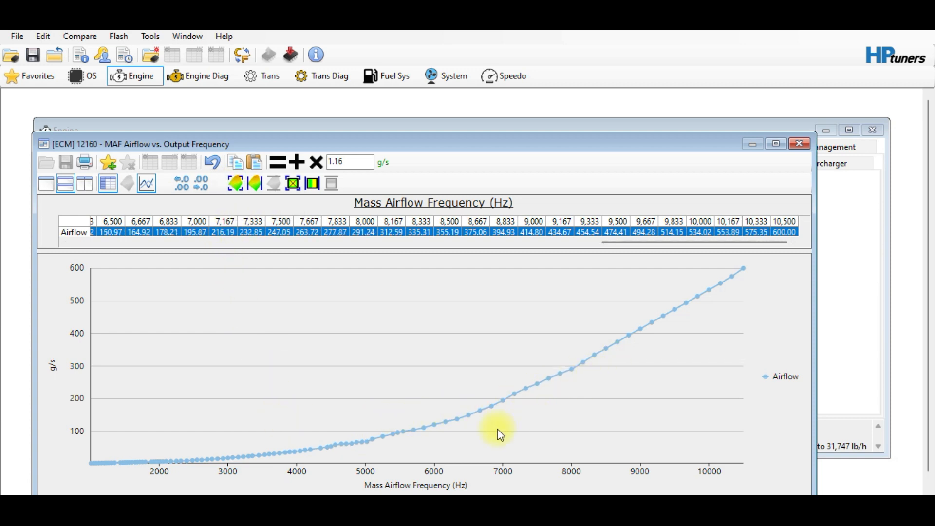
{"action": "left_click", "coordinate": [794, 508]}
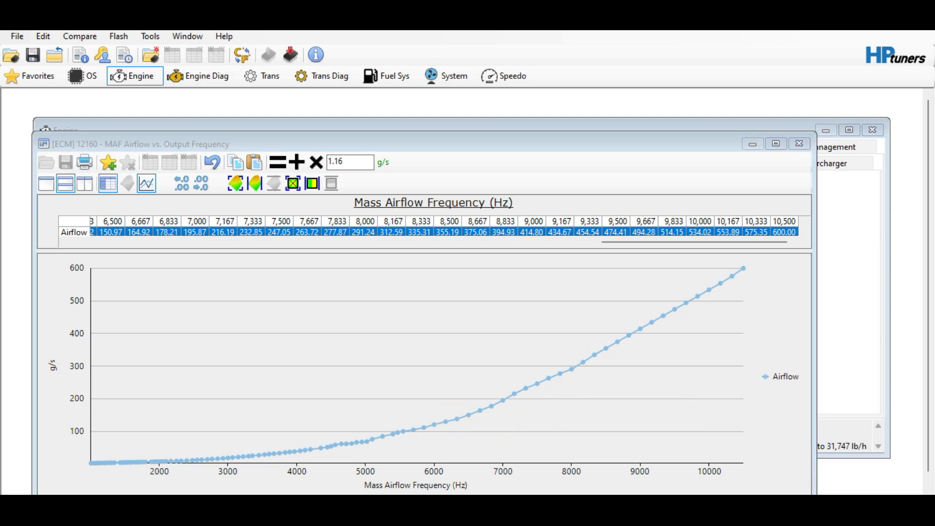
{"action": "left_click", "coordinate": [501, 509]}
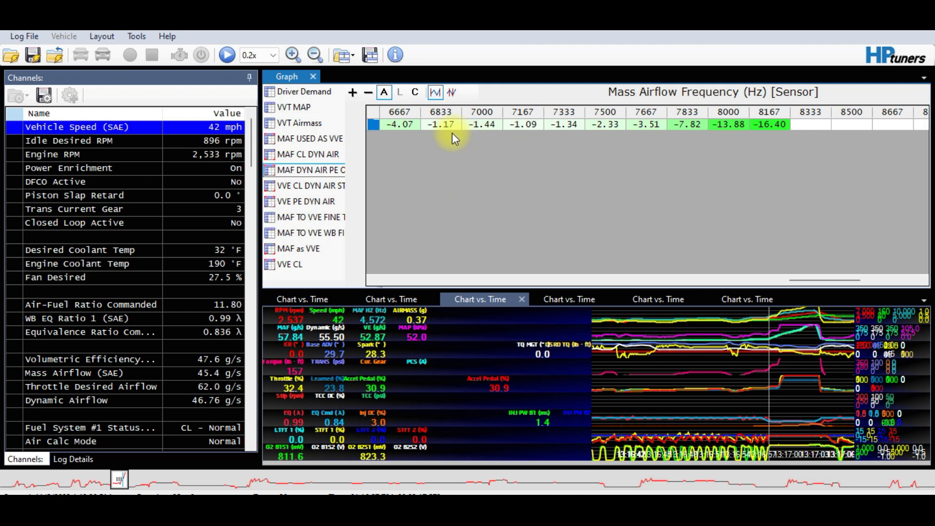
Show the VVE CL DYN AIR histogram in the Scanner, then bring VVE Assistant forward
{"action": "left_click_drag", "start_coordinate": [824, 279], "coordinate": [787, 290]}
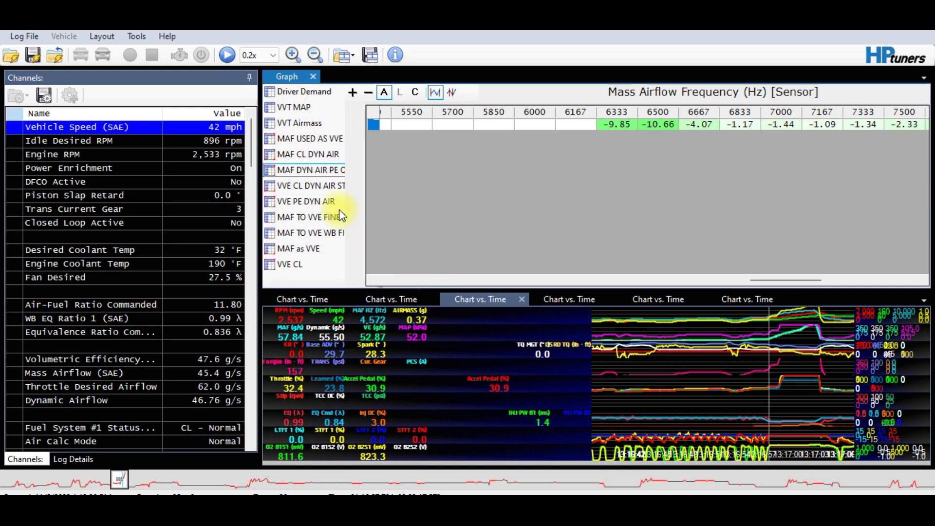
{"action": "left_click", "coordinate": [315, 191]}
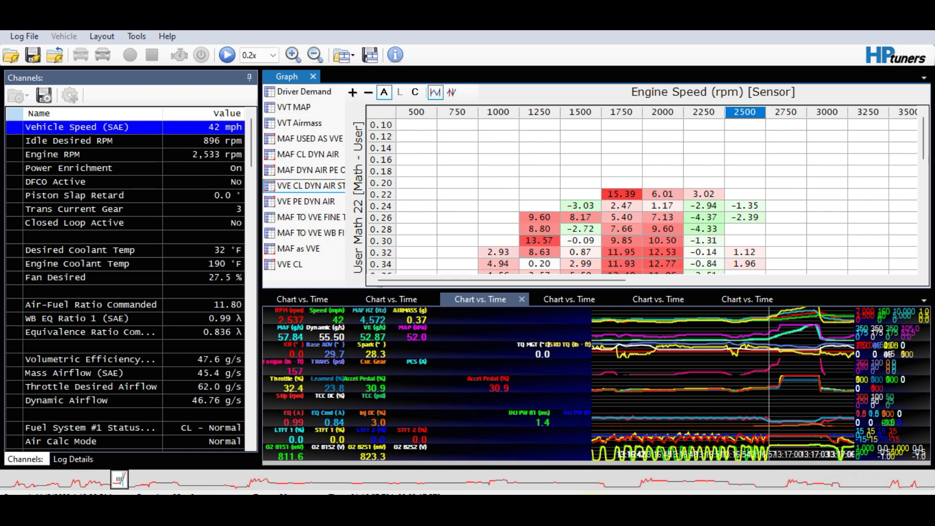
{"action": "left_click", "coordinate": [590, 508]}
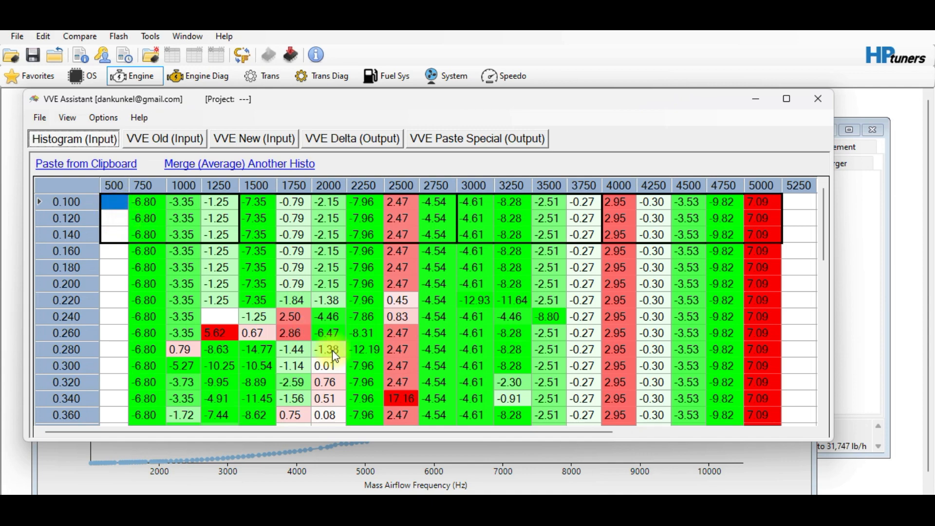
Check the Histogram (Input) errors in VVE Assistant and switch to the VVE Old (Input) tab
{"action": "left_click", "coordinate": [522, 501]}
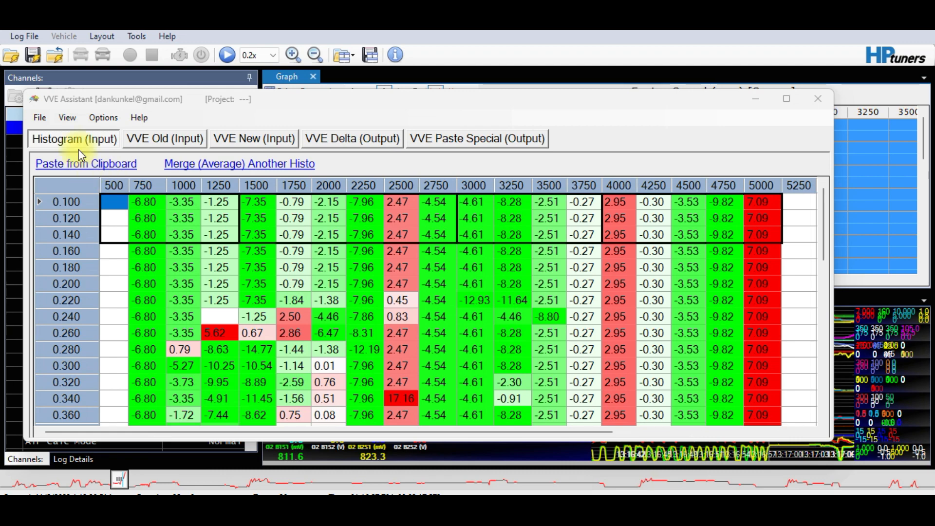
{"action": "left_click", "coordinate": [172, 139]}
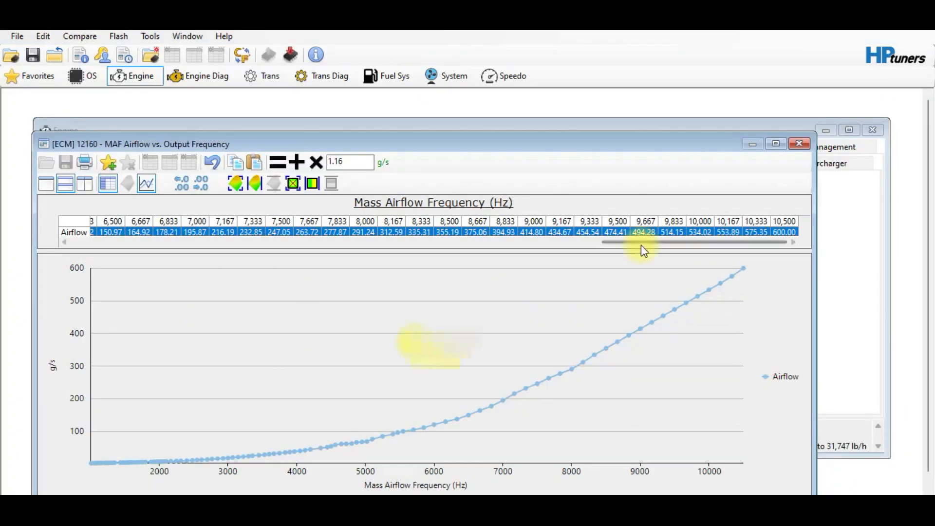
Open the Virtual Volumetric Efficiency table, select all its cells and bring up Copy with Axis
{"action": "left_click", "coordinate": [43, 37]}
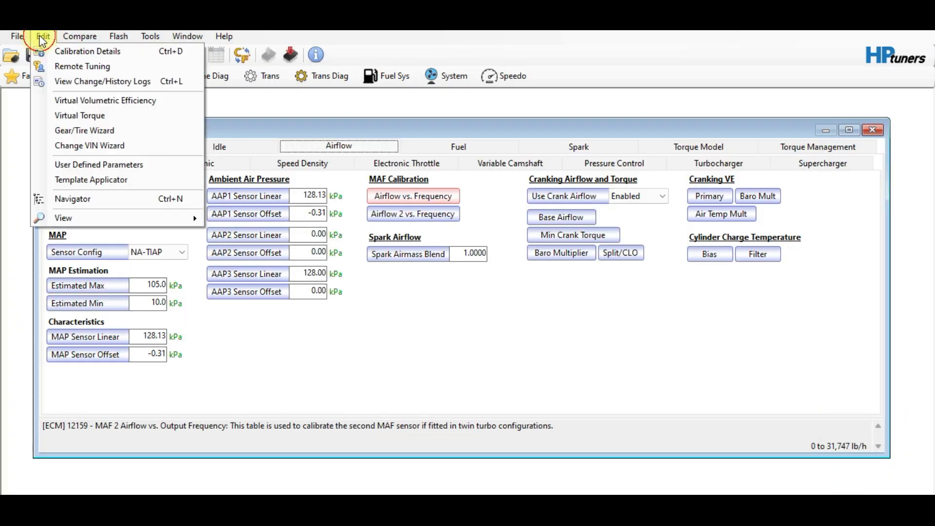
{"action": "left_click", "coordinate": [105, 100]}
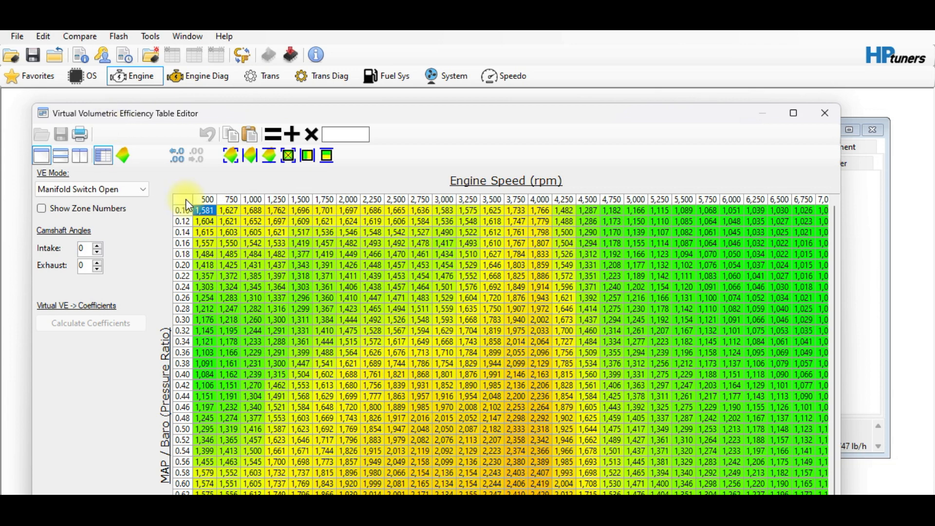
{"action": "left_click", "coordinate": [187, 200]}
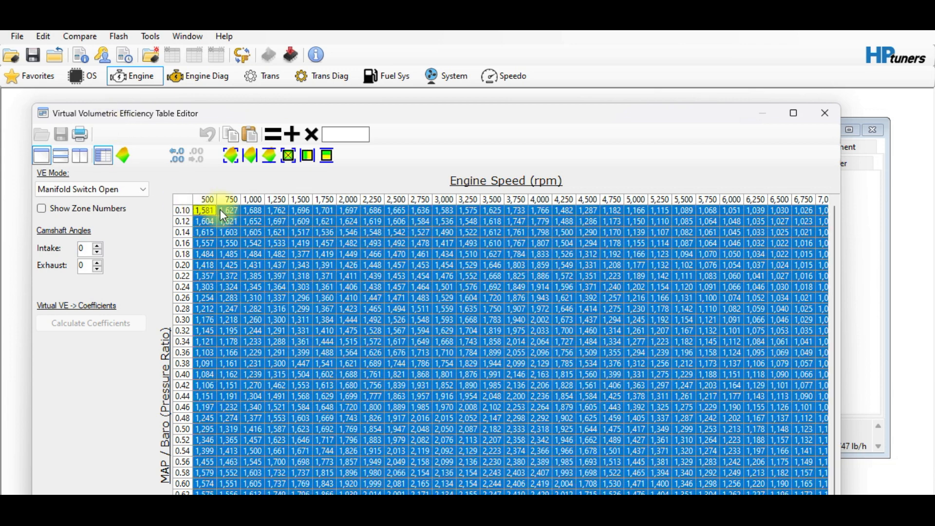
{"action": "right_click", "coordinate": [250, 225]}
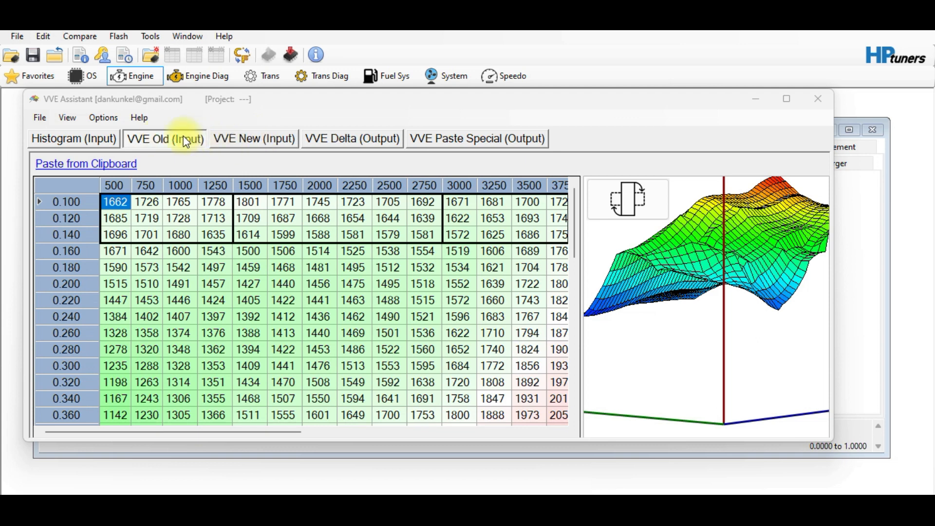
Show the VVE Paste Special (Output) corrections and scroll down through them
{"action": "left_click", "coordinate": [458, 140]}
{"action": "scroll", "coordinate": [421, 384], "scroll_direction": "down", "scroll_amount": 5}
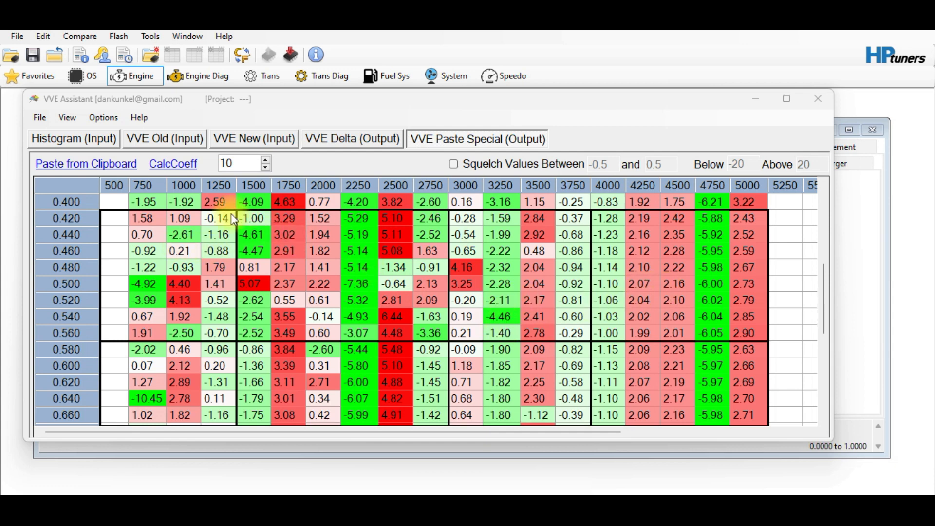
Copy All of the Paste Special correction table and return to the Editor's Engine window
{"action": "right_click", "coordinate": [126, 222]}
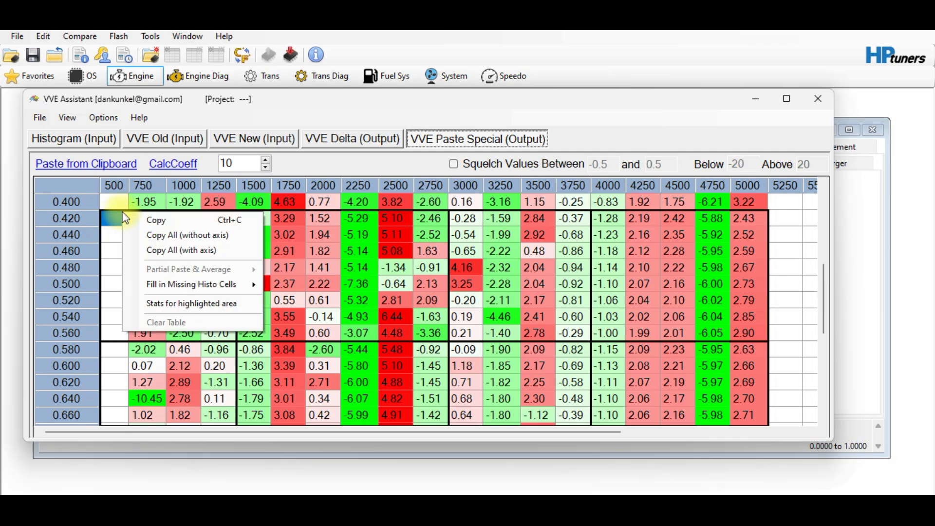
{"action": "left_click", "coordinate": [161, 224]}
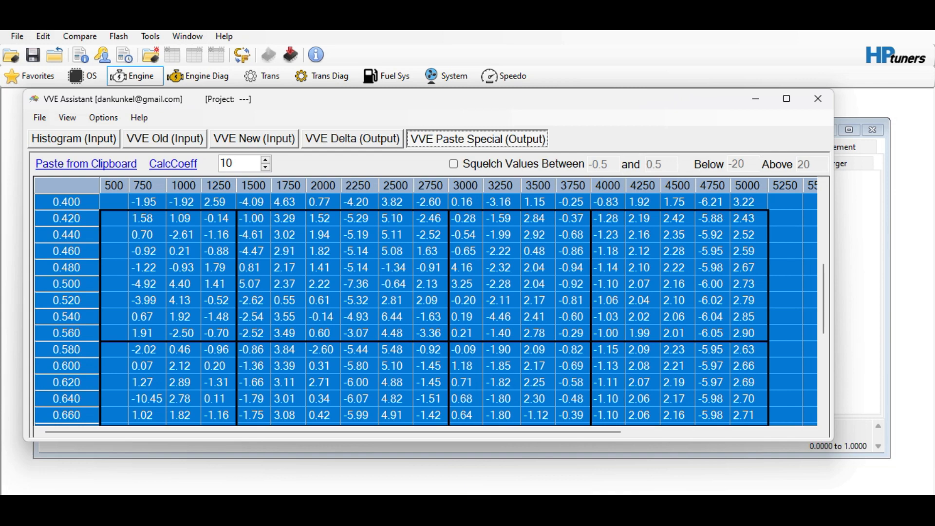
{"action": "left_click", "coordinate": [421, 450]}
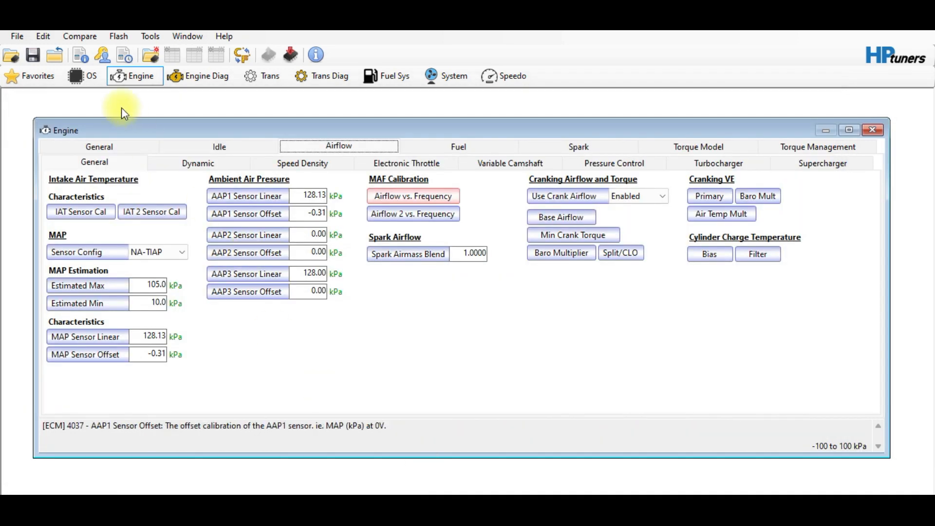
Open the Virtual Volumetric Efficiency table from the Edit menu and dismiss its paste menu
{"action": "left_click", "coordinate": [41, 37]}
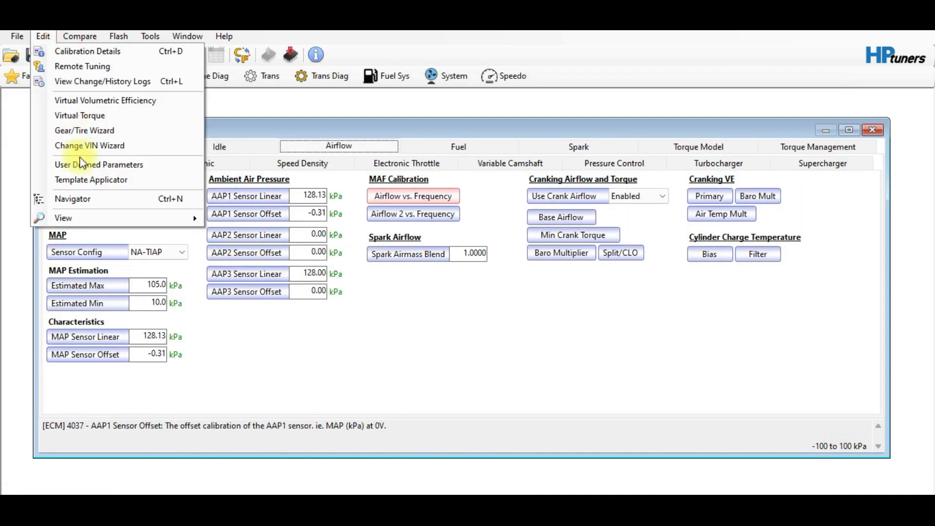
{"action": "left_click", "coordinate": [68, 99]}
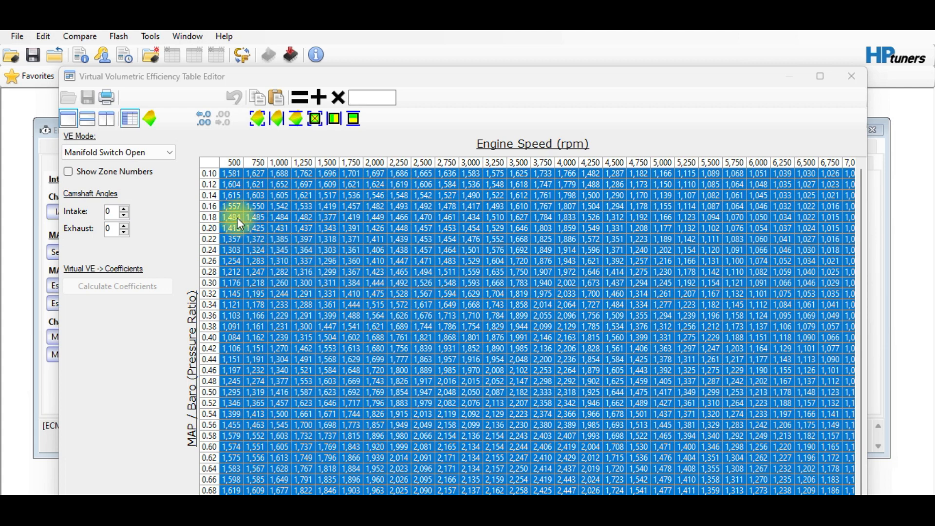
{"action": "right_click", "coordinate": [268, 238]}
{"action": "mouse_move", "coordinate": [354, 297]}
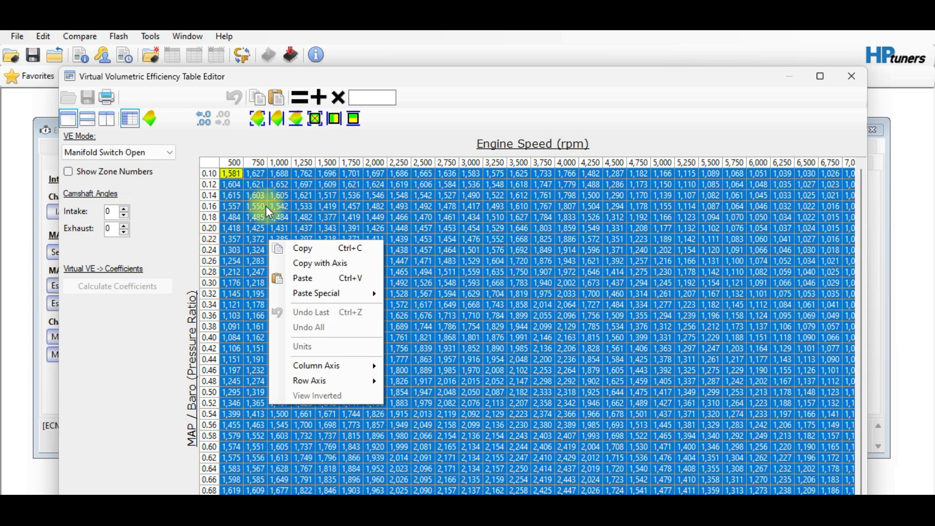
{"action": "left_click", "coordinate": [297, 248]}
Switch VE Mode to Manifold Switch Closed, then back to Manifold Switch Open, and bring up the table's context menu
{"action": "left_click", "coordinate": [165, 152]}
{"action": "left_click", "coordinate": [163, 166]}
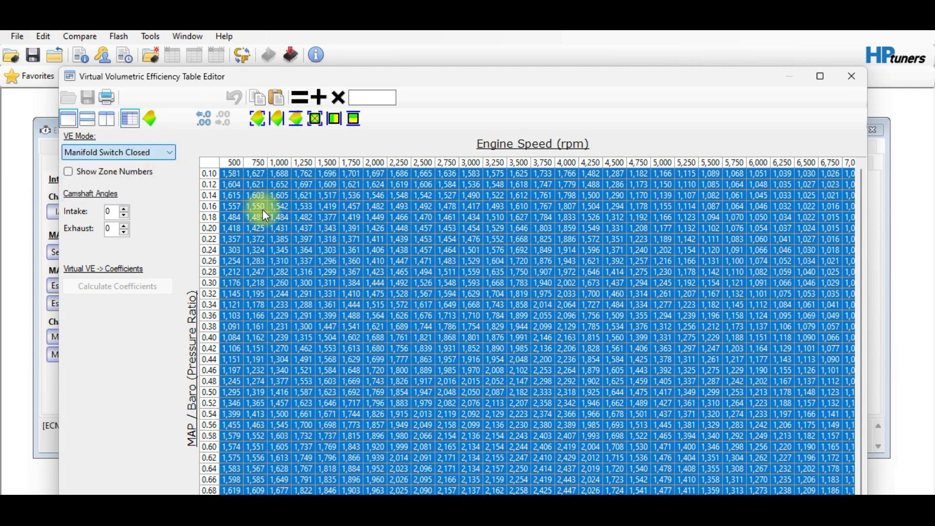
{"action": "left_click", "coordinate": [165, 151]}
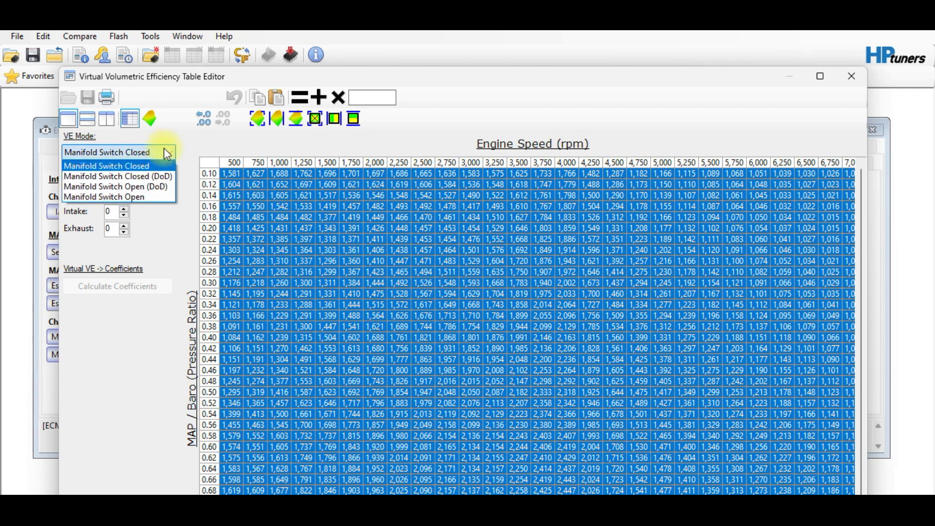
{"action": "left_click", "coordinate": [144, 196]}
{"action": "right_click", "coordinate": [302, 210]}
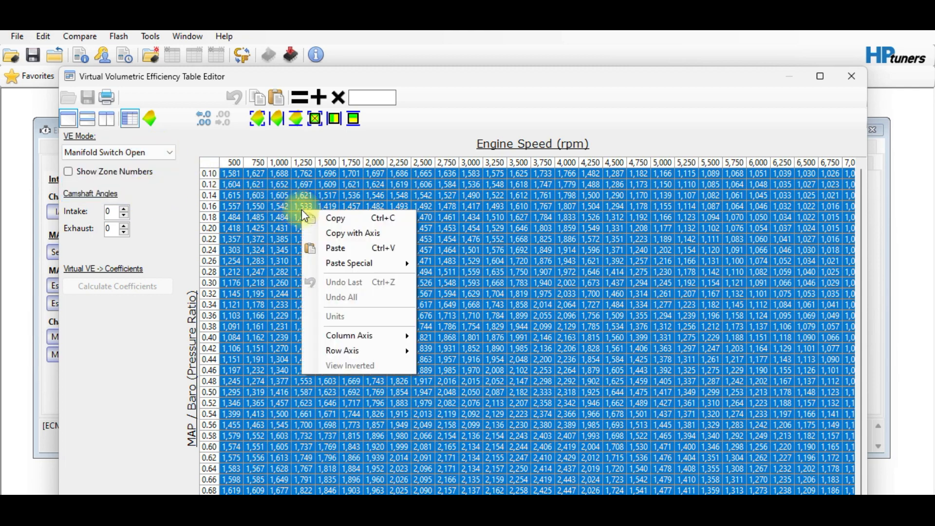
Copy the Manifold Switch Open VVE table with axis
{"action": "left_click", "coordinate": [323, 233]}
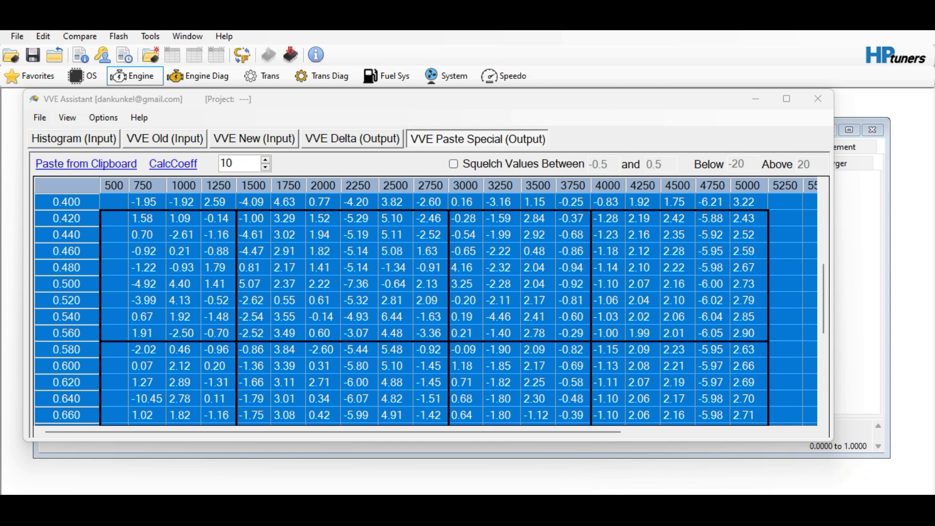
Display the MAF DYN AIR PE histogram in VCM Scanner, then return to the VCM Editor
{"action": "left_click", "coordinate": [470, 508]}
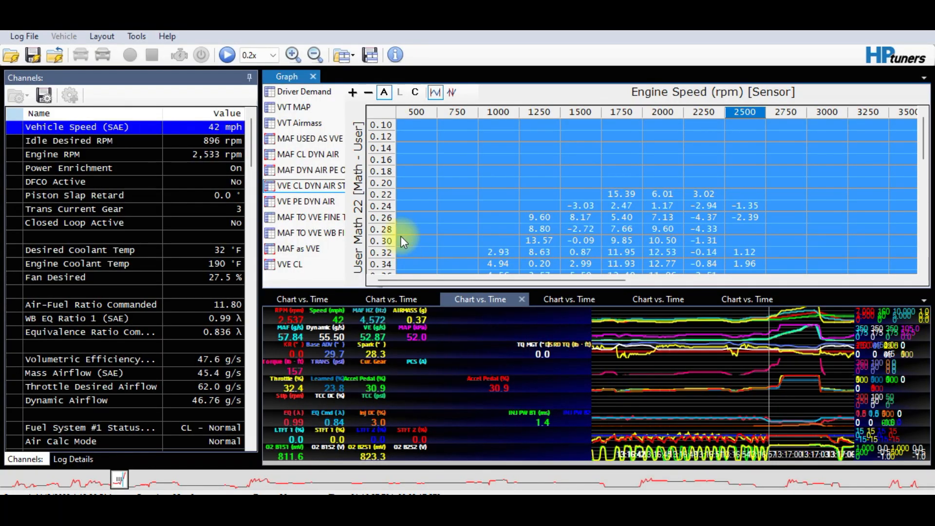
{"action": "left_click", "coordinate": [302, 170]}
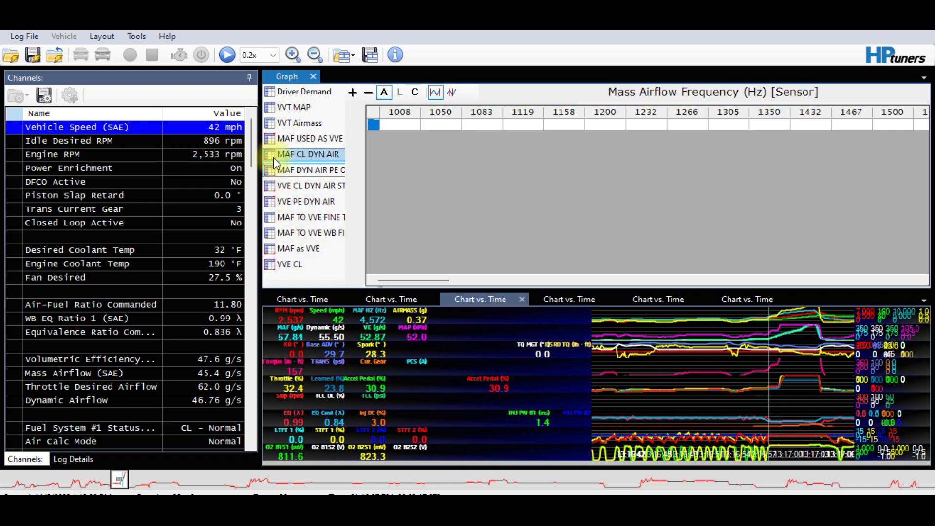
{"action": "left_click", "coordinate": [463, 506]}
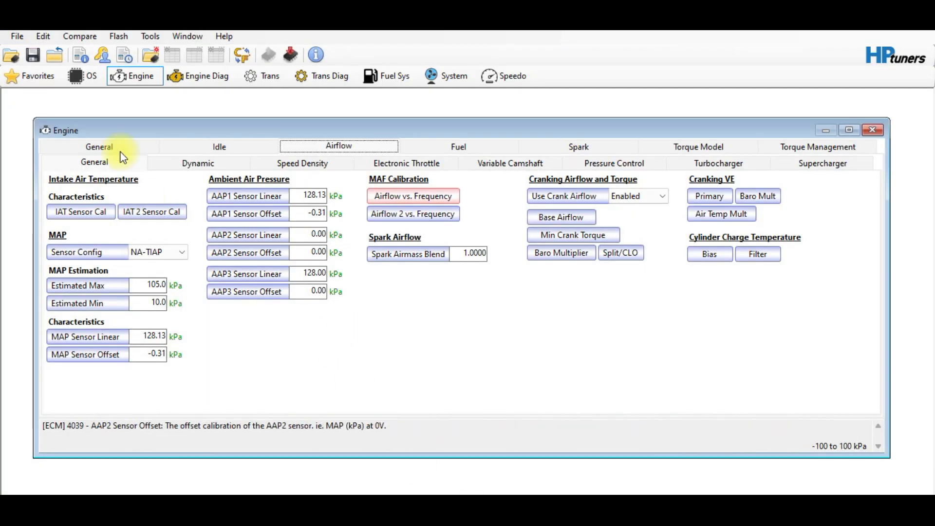
Open the Virtual Volumetric Efficiency table, then bring up the scanner's Mass Airflow Frequency histogram
{"action": "left_click", "coordinate": [43, 37]}
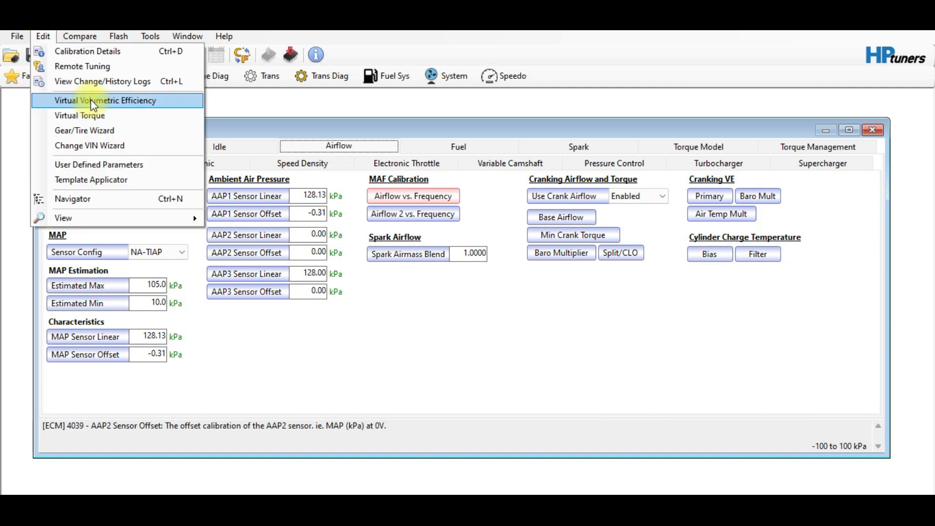
{"action": "left_click", "coordinate": [90, 99]}
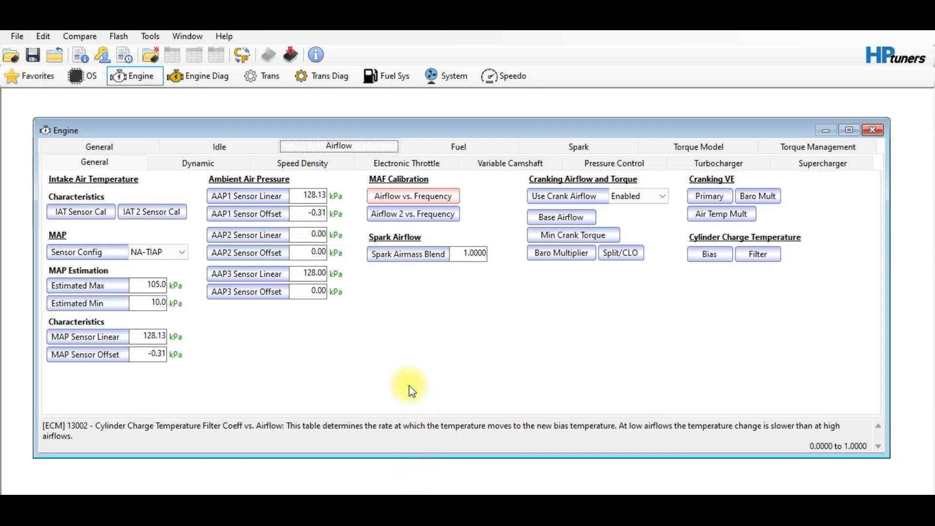
{"action": "left_click", "coordinate": [509, 504]}
{"action": "mouse_move", "coordinate": [516, 424]}
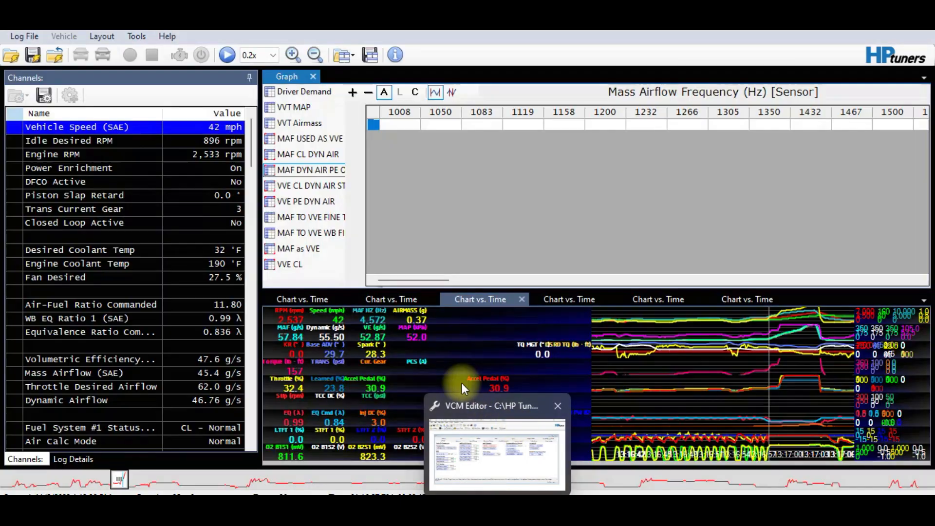